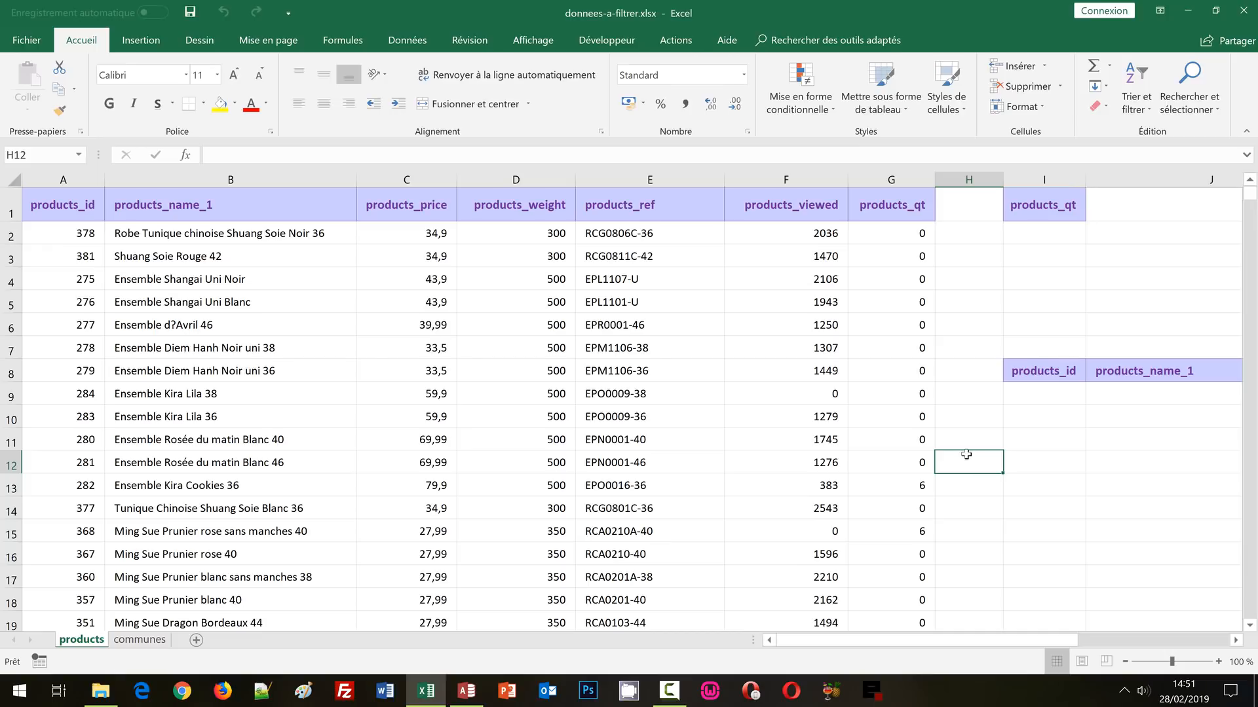
Examine the communes sheet's data table, its two CodePostal criteria headers, and the NomCommune and CodePostal extraction headers
{"action": "left_click", "coordinate": [962, 435]}
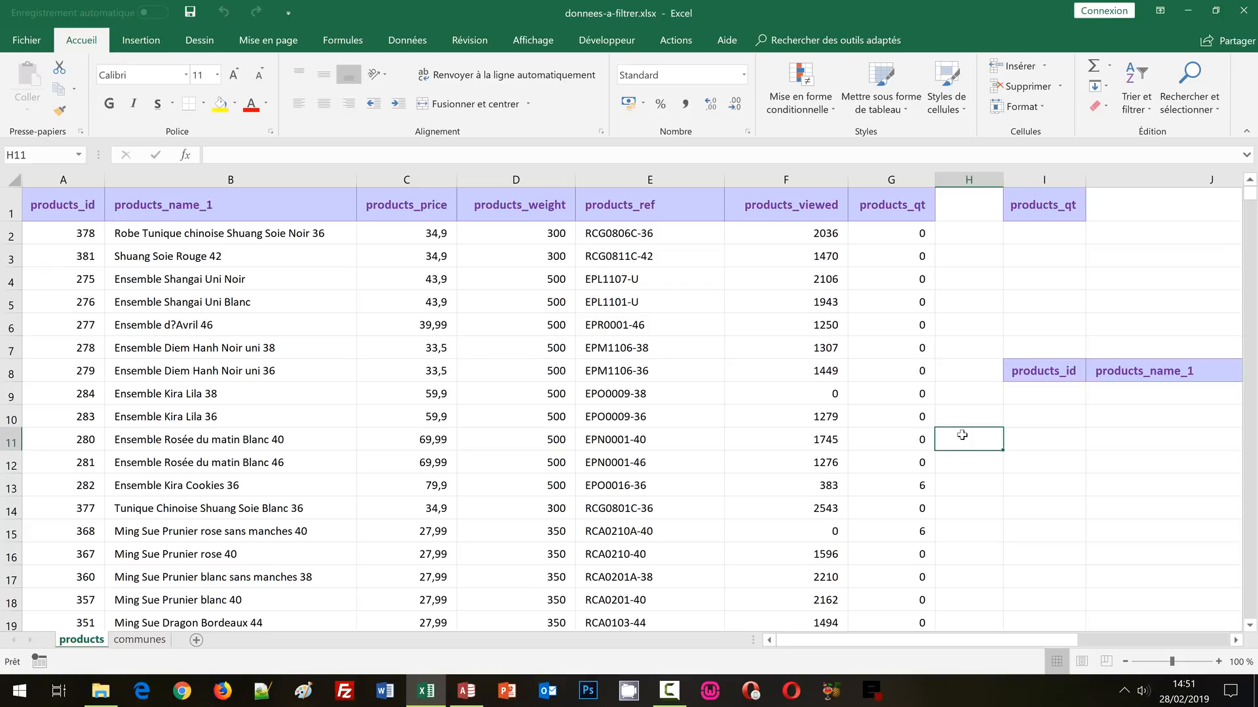
{"action": "key", "text": "ctrl+Page_Down"}
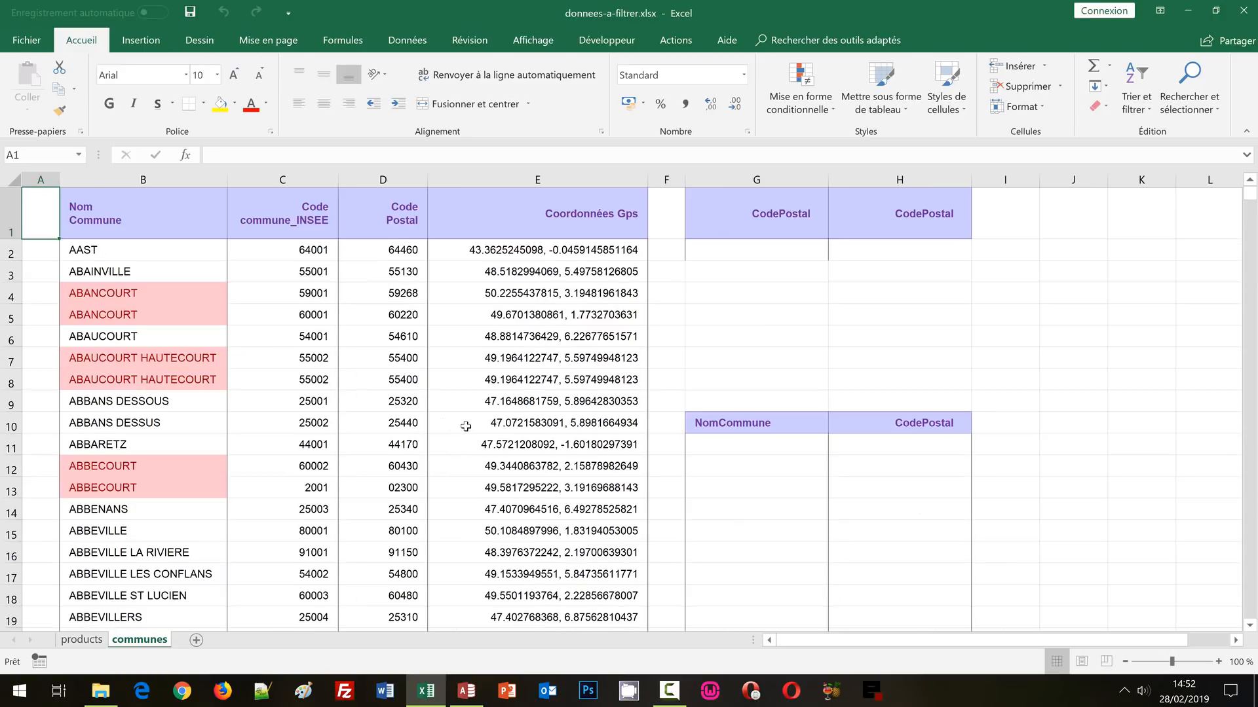
{"action": "left_click", "coordinate": [534, 330]}
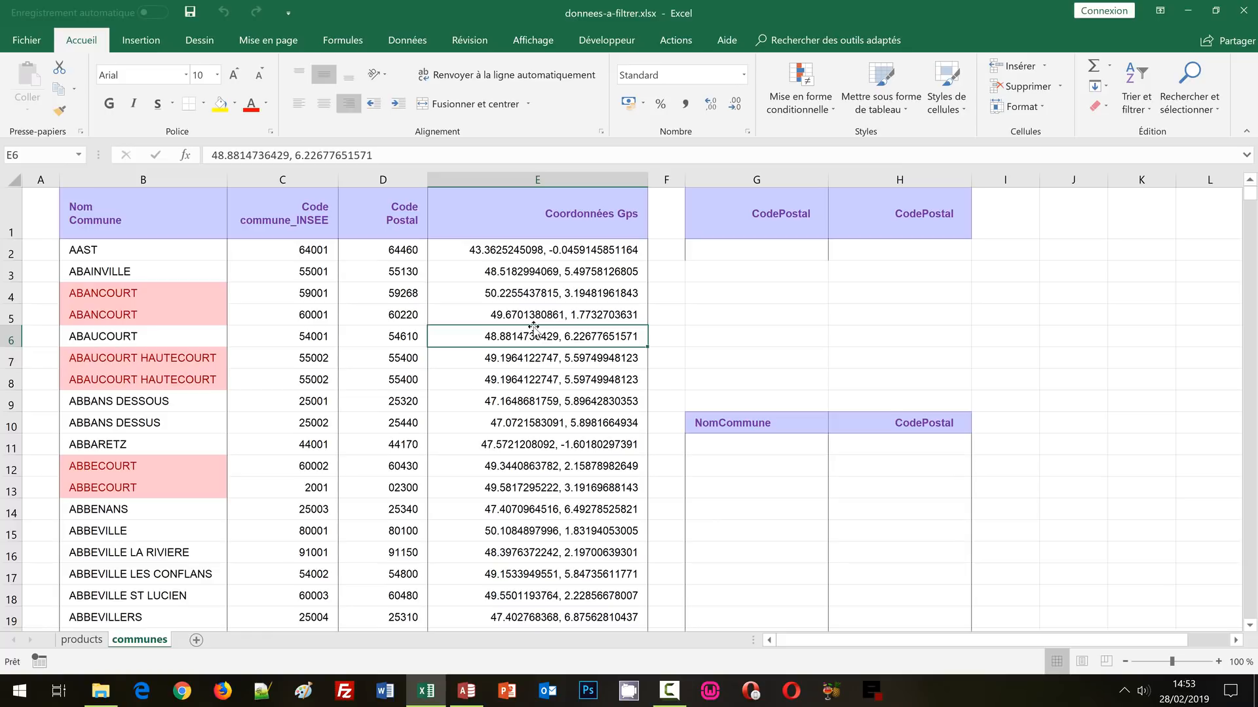
{"action": "left_click", "coordinate": [690, 334]}
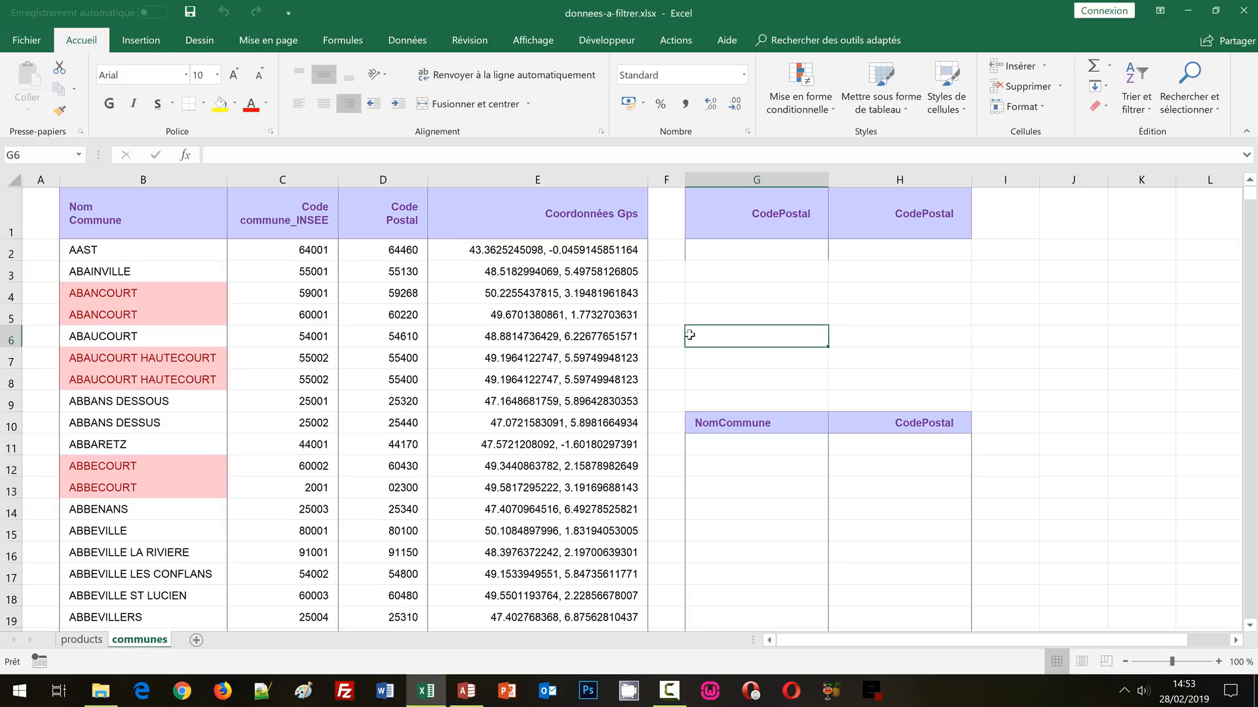
{"action": "left_click_drag", "start_coordinate": [753, 219], "coordinate": [851, 219]}
{"action": "left_click_drag", "start_coordinate": [182, 226], "coordinate": [475, 423]}
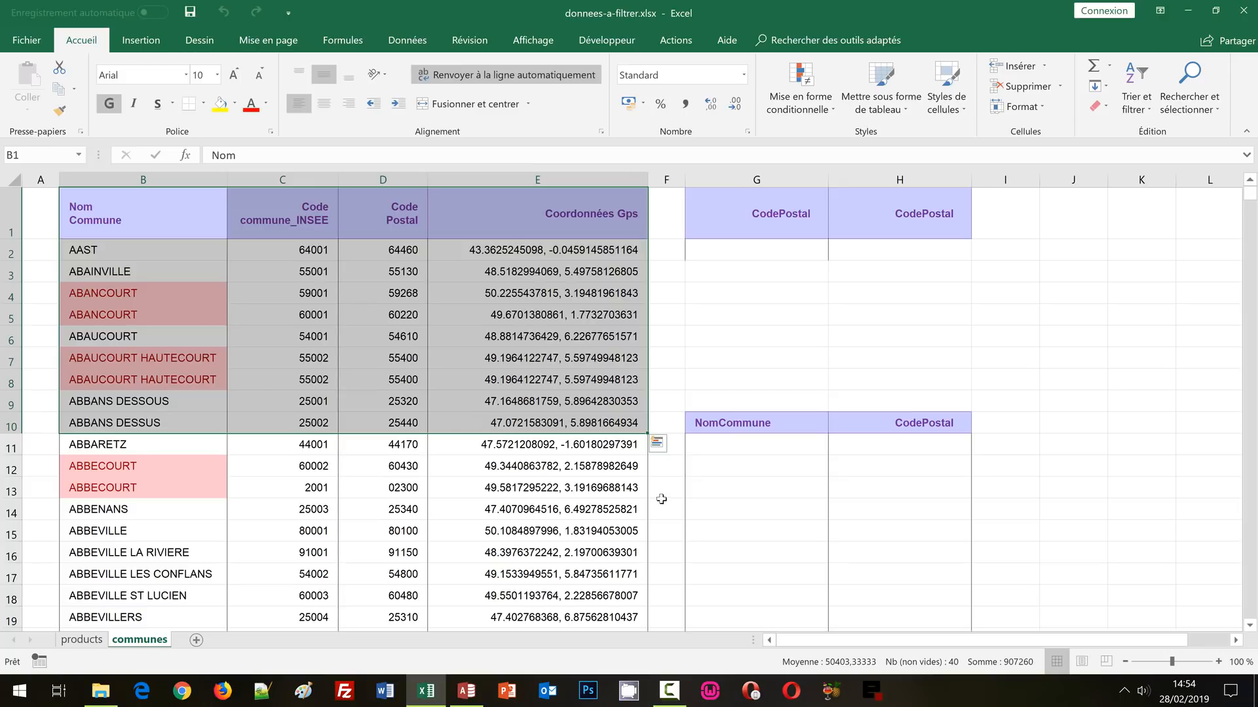
{"action": "left_click_drag", "start_coordinate": [740, 419], "coordinate": [917, 409]}
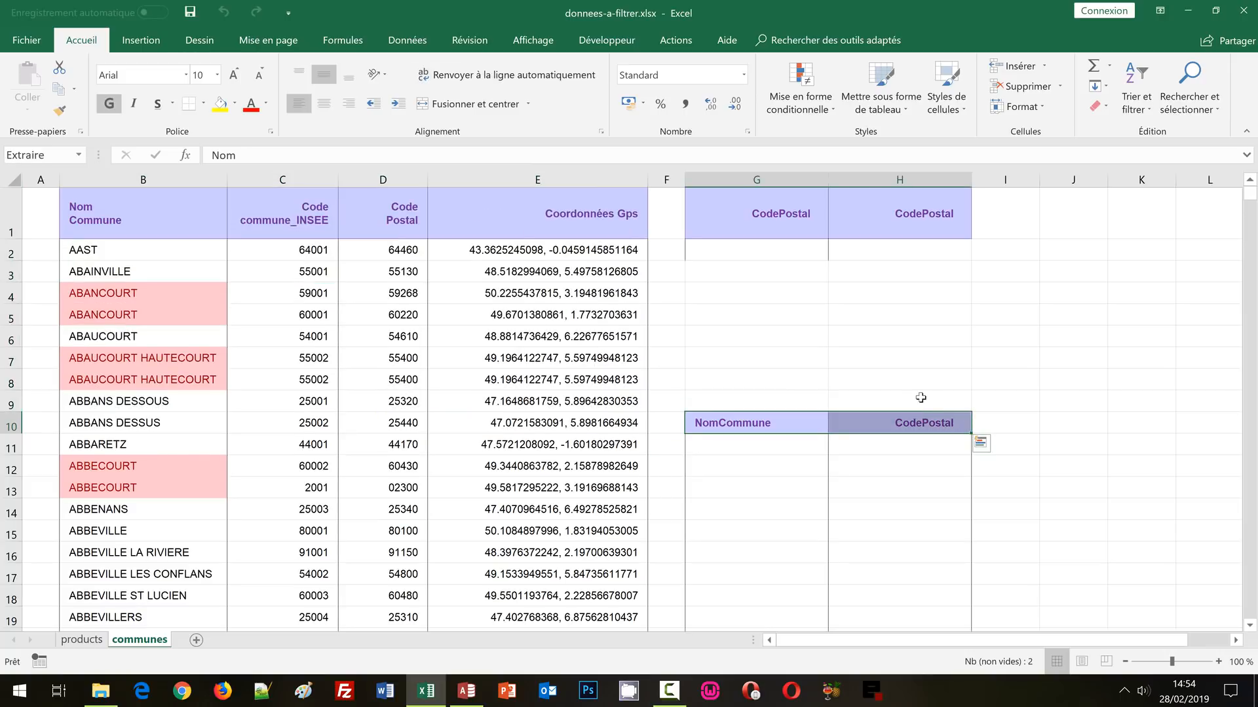
{"action": "left_click", "coordinate": [786, 313]}
Examine the products sheet's extraction headers in row 8 and the stock quantities in the products_qt column
{"action": "left_click", "coordinate": [85, 644]}
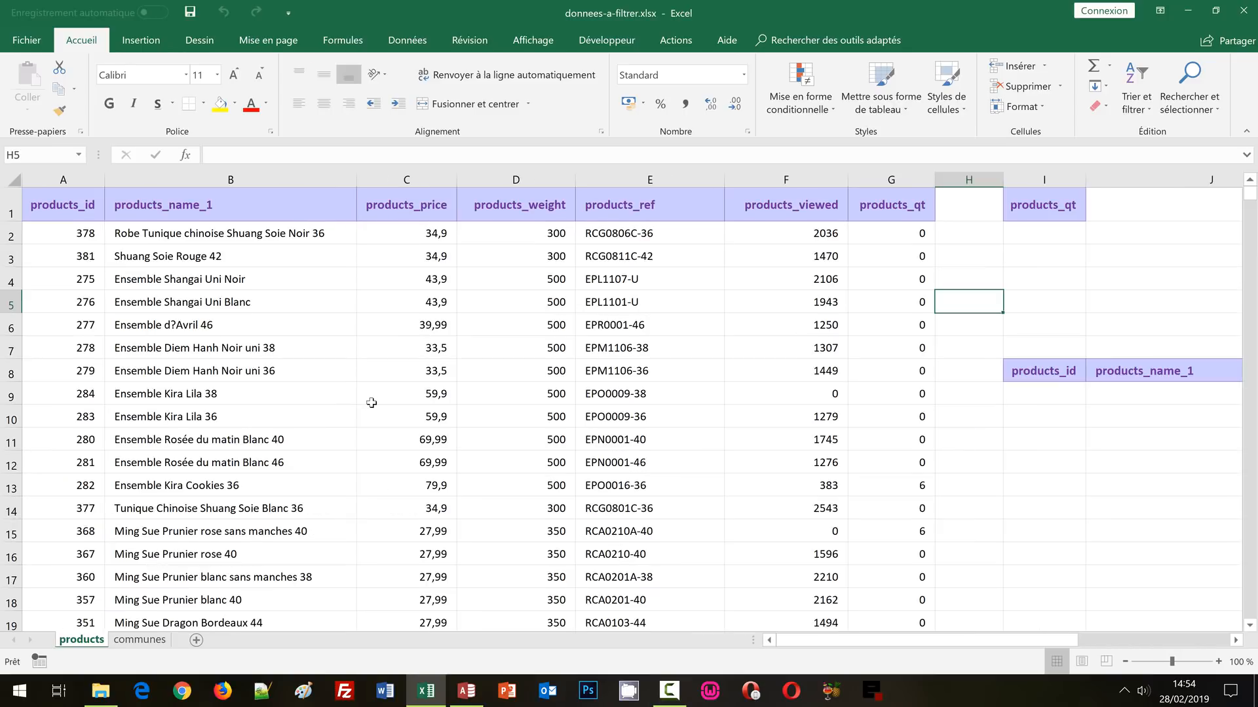
{"action": "left_click", "coordinate": [1156, 641]}
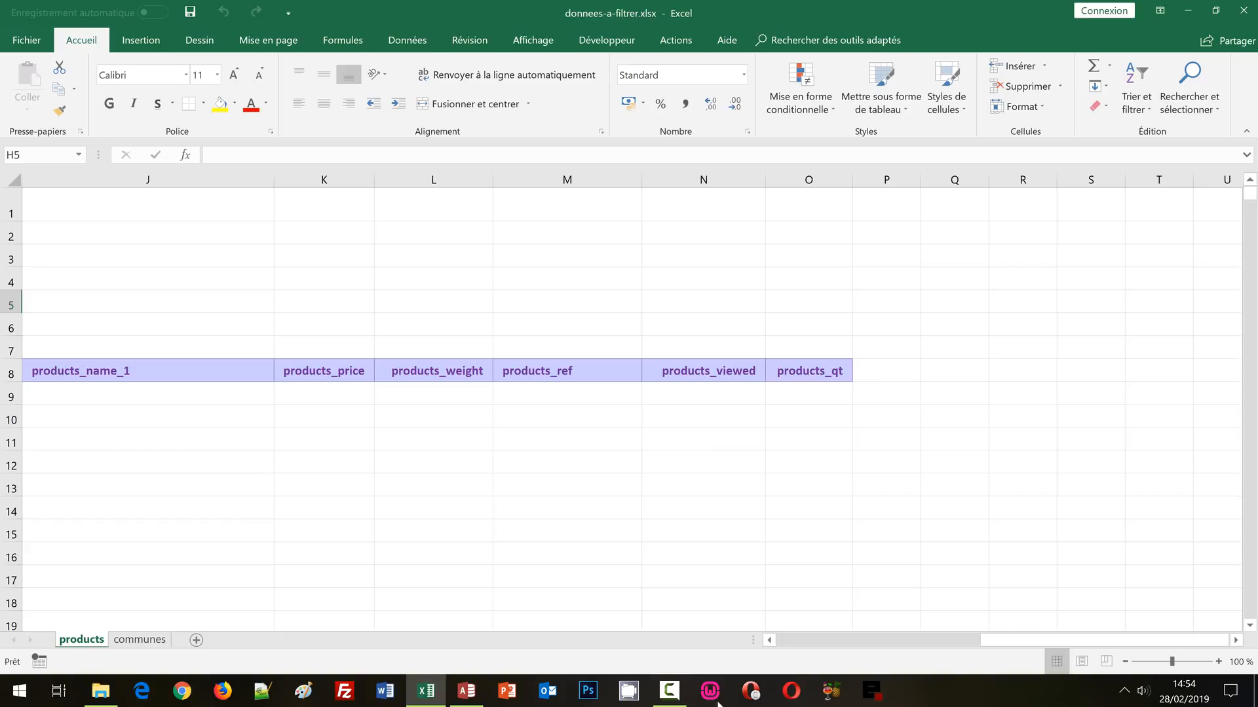
{"action": "left_click", "coordinate": [769, 640]}
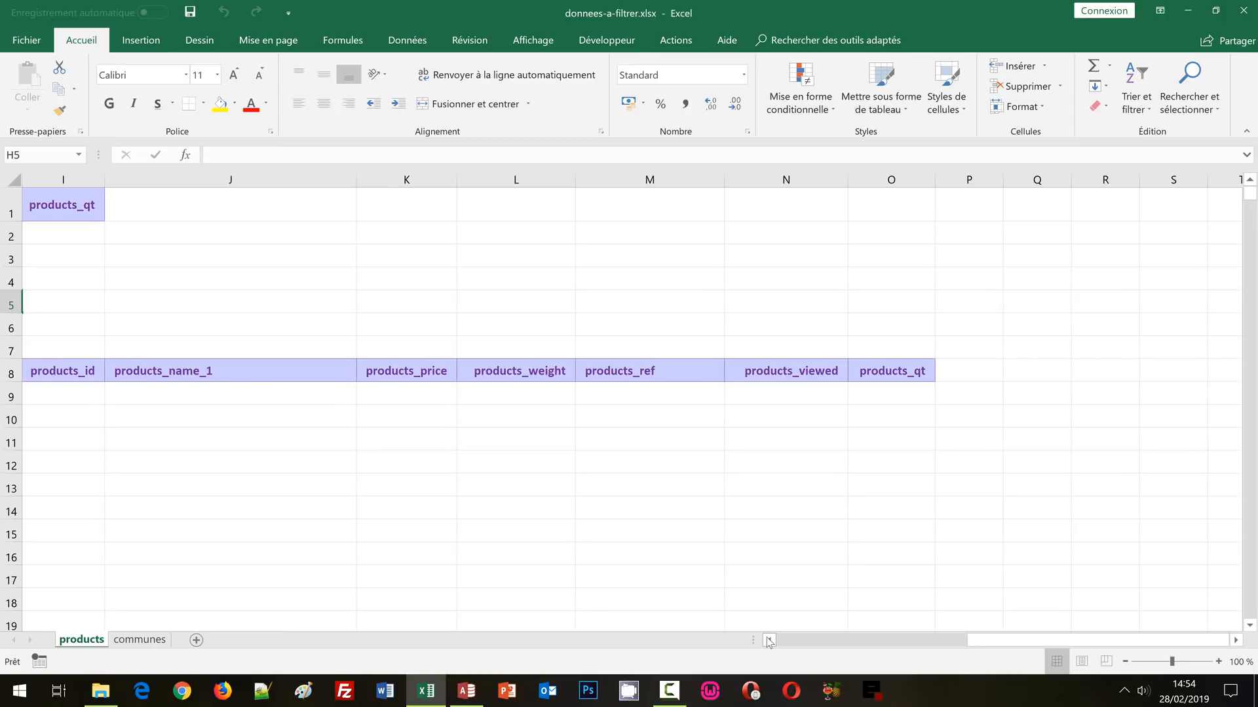
{"action": "left_click", "coordinate": [769, 640]}
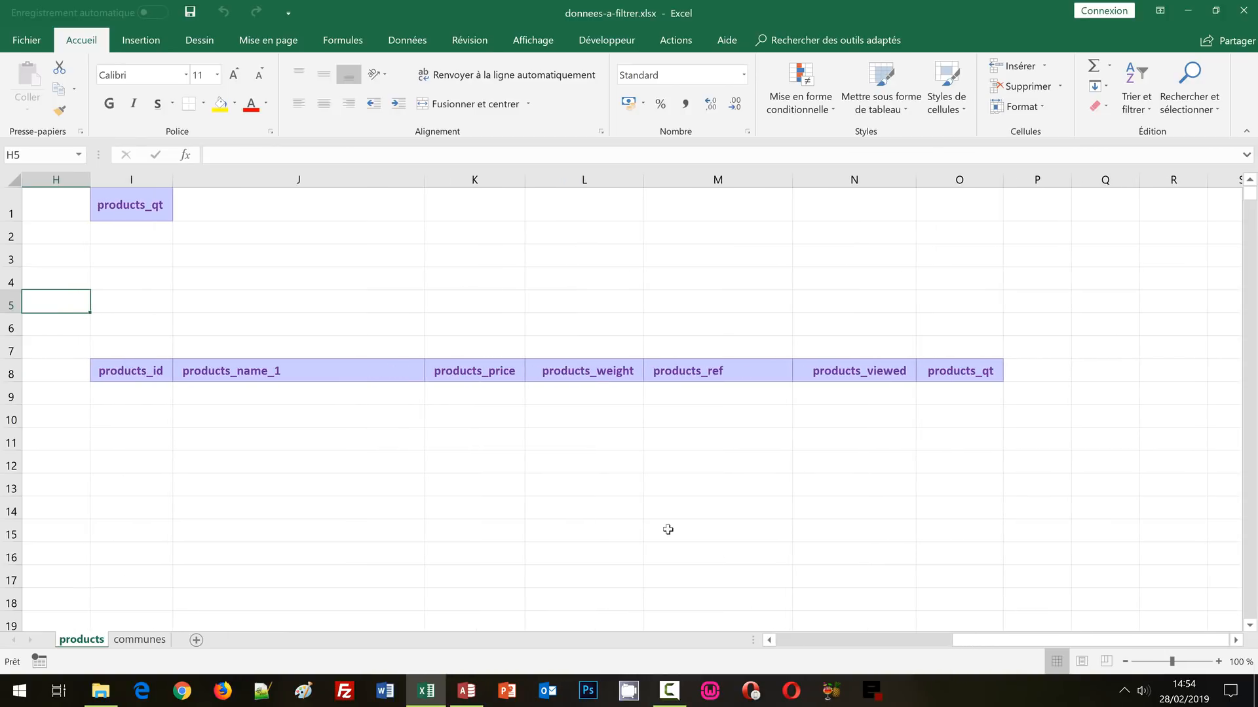
{"action": "left_click", "coordinate": [129, 371]}
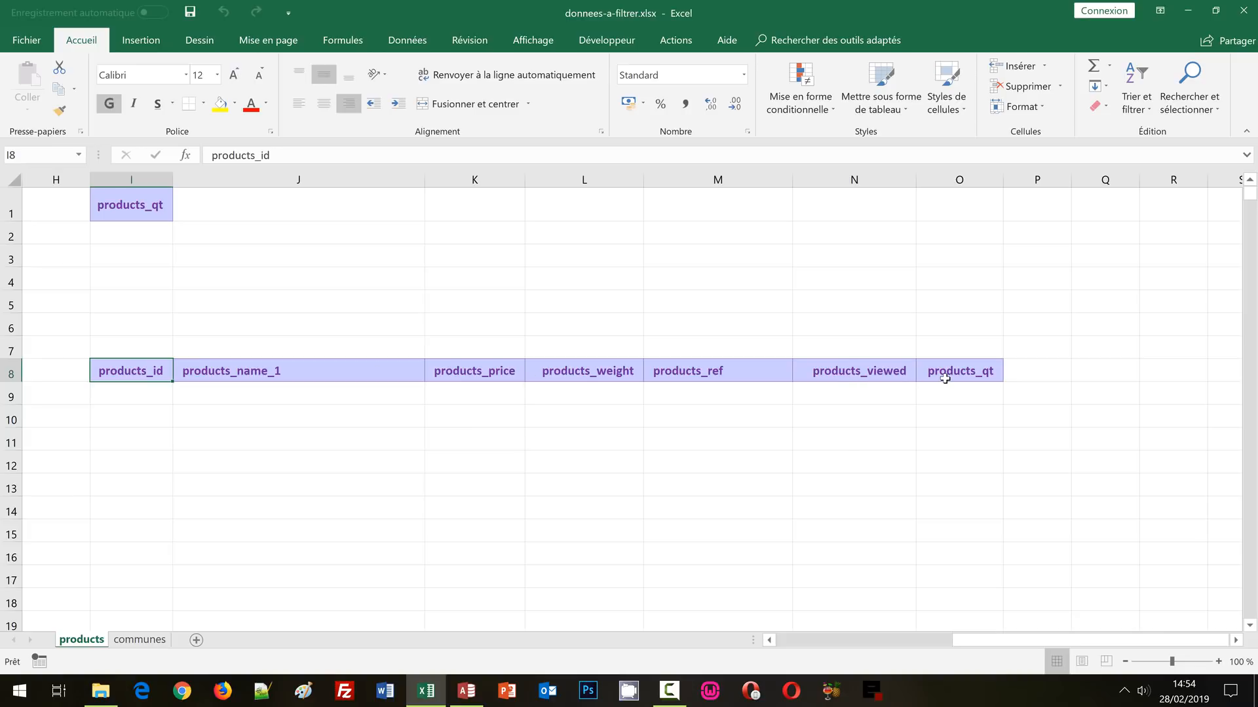
{"action": "scroll", "coordinate": [1177, 507], "scroll_direction": "left", "scroll_amount": 3}
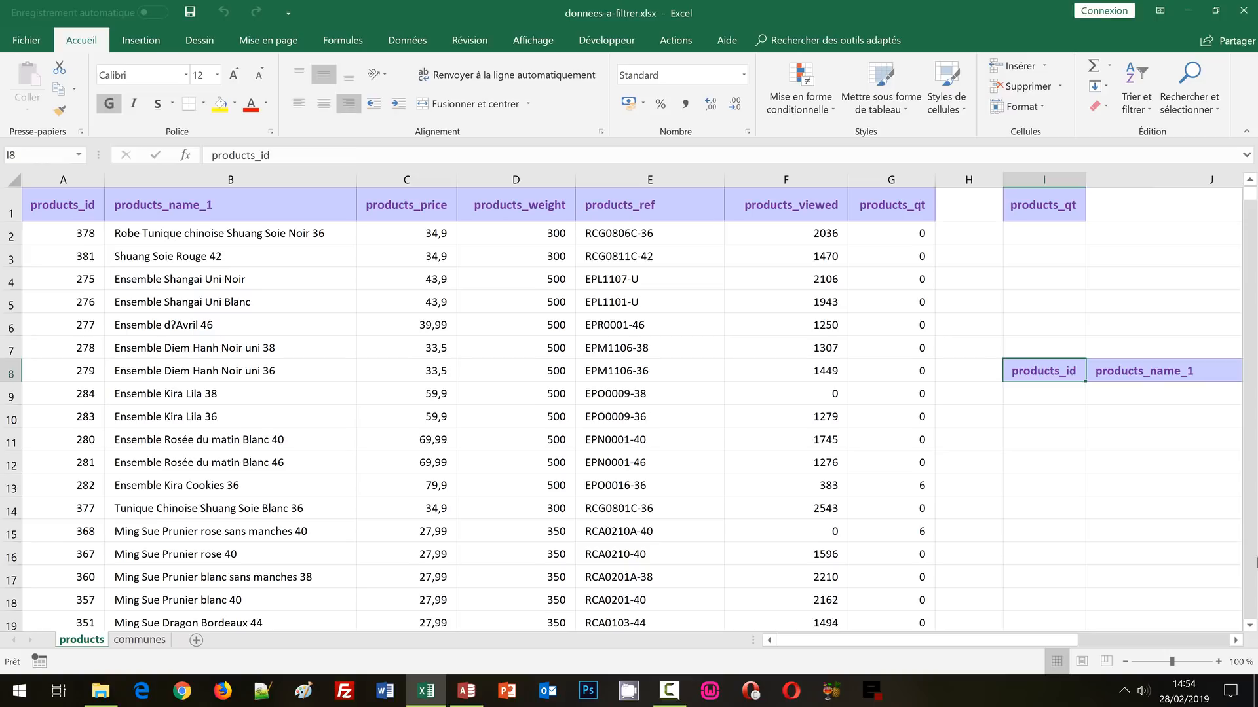
{"action": "left_click", "coordinate": [1249, 585]}
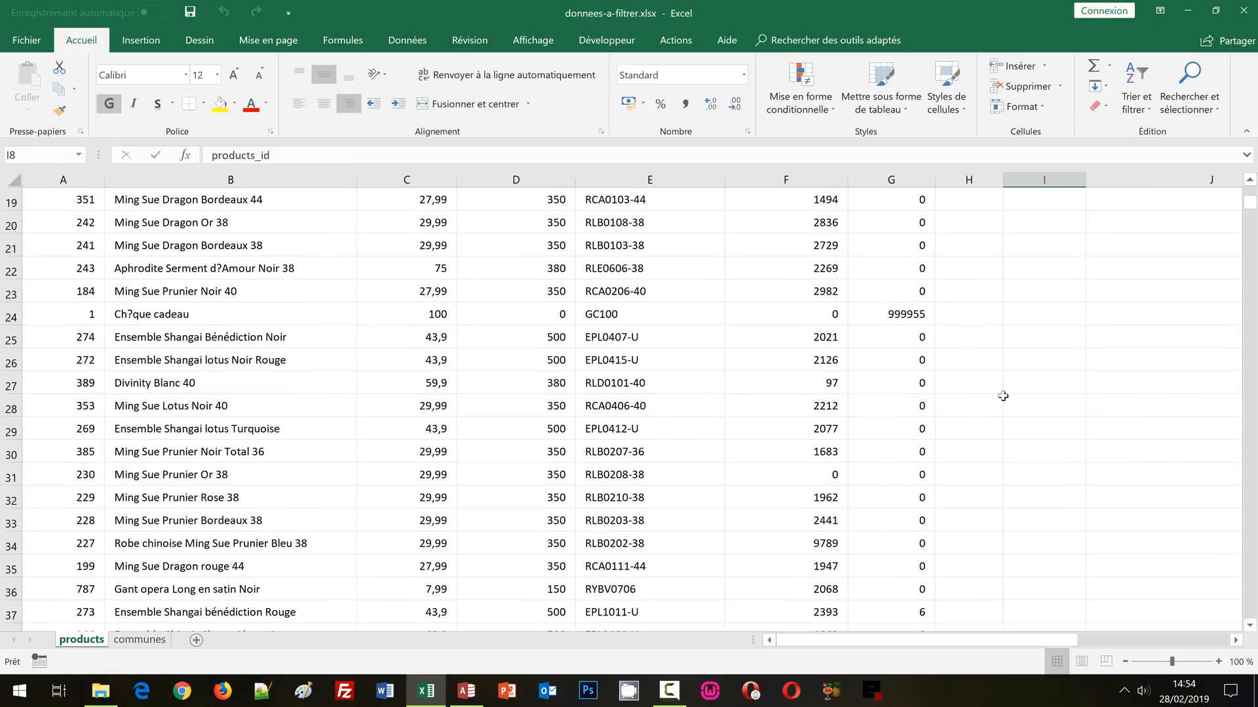
{"action": "left_click", "coordinate": [897, 312]}
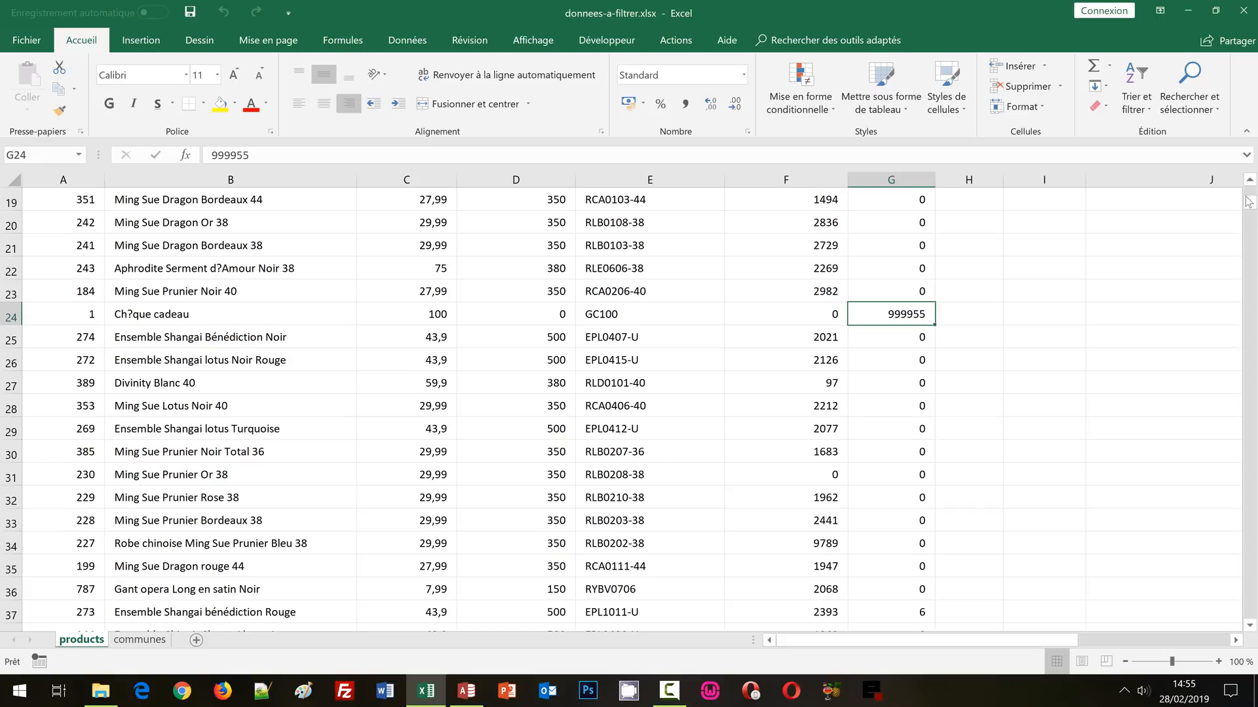
{"action": "left_click_drag", "start_coordinate": [1251, 201], "coordinate": [1252, 194]}
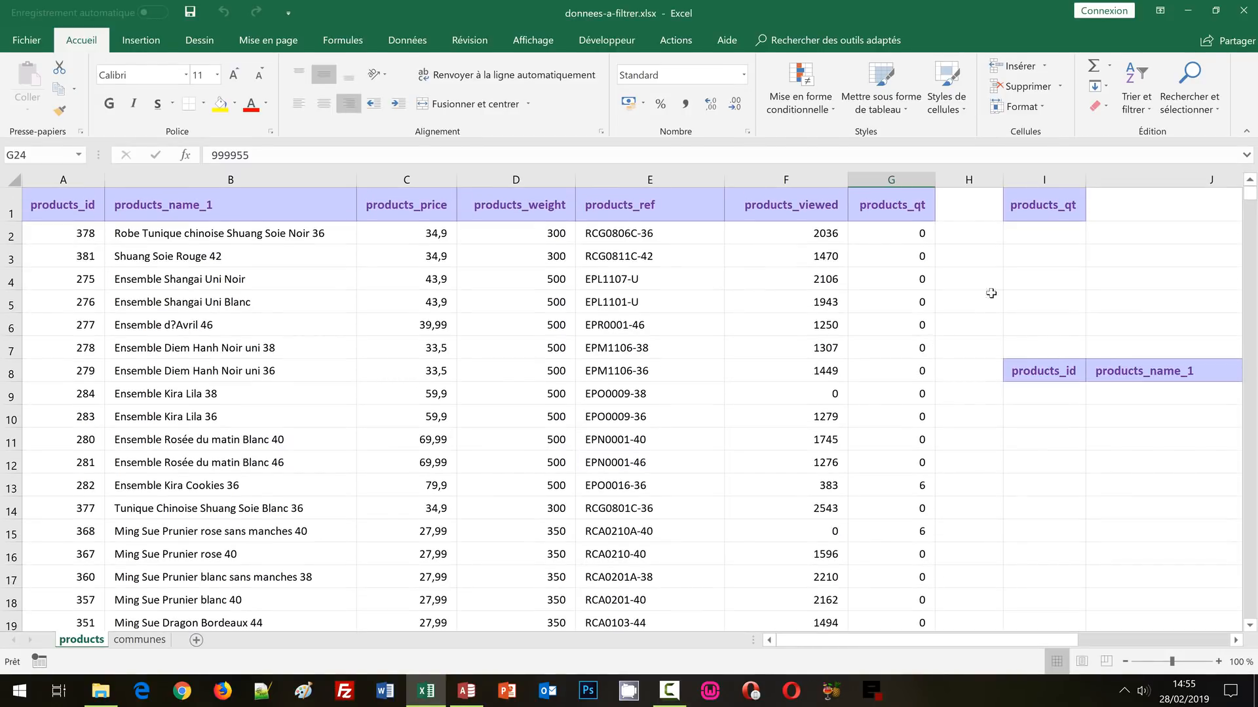
Duplicate the products_qt criteria header from I1 into J1 on the products sheet
{"action": "left_click", "coordinate": [1032, 210]}
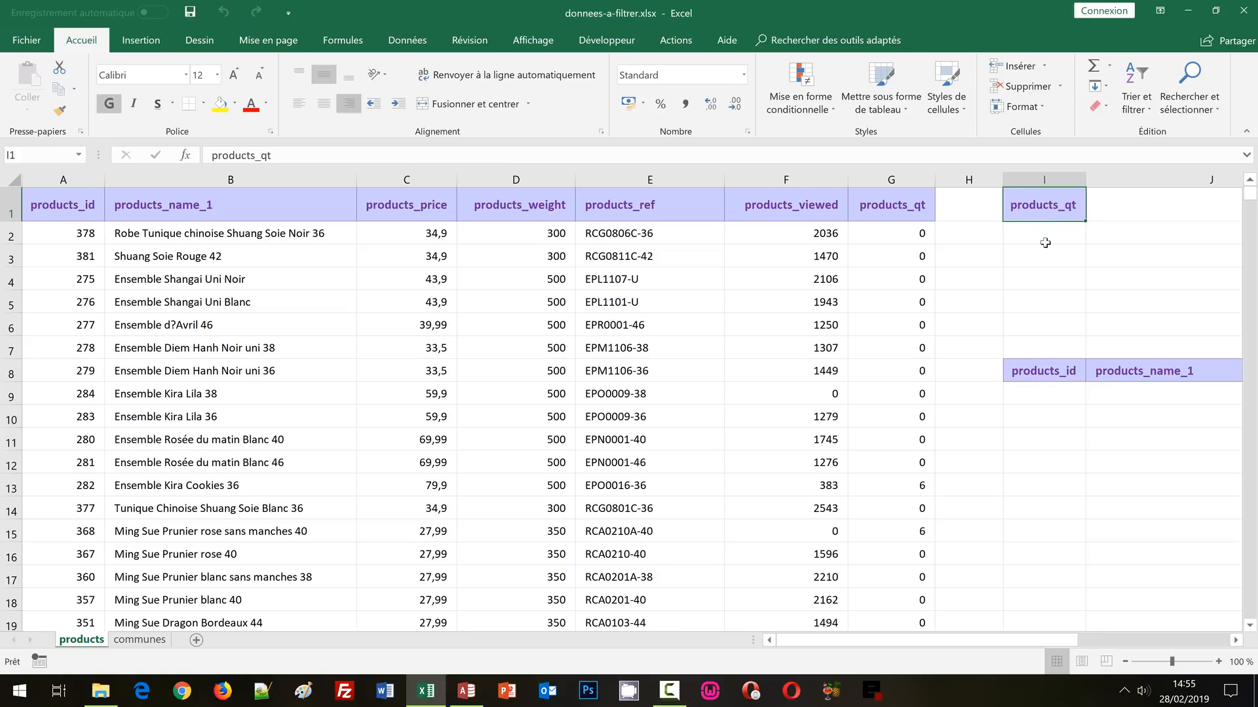
{"action": "key", "text": "ctrl+c"}
{"action": "left_click", "coordinate": [1109, 210]}
{"action": "key", "text": "ctrl+v"}
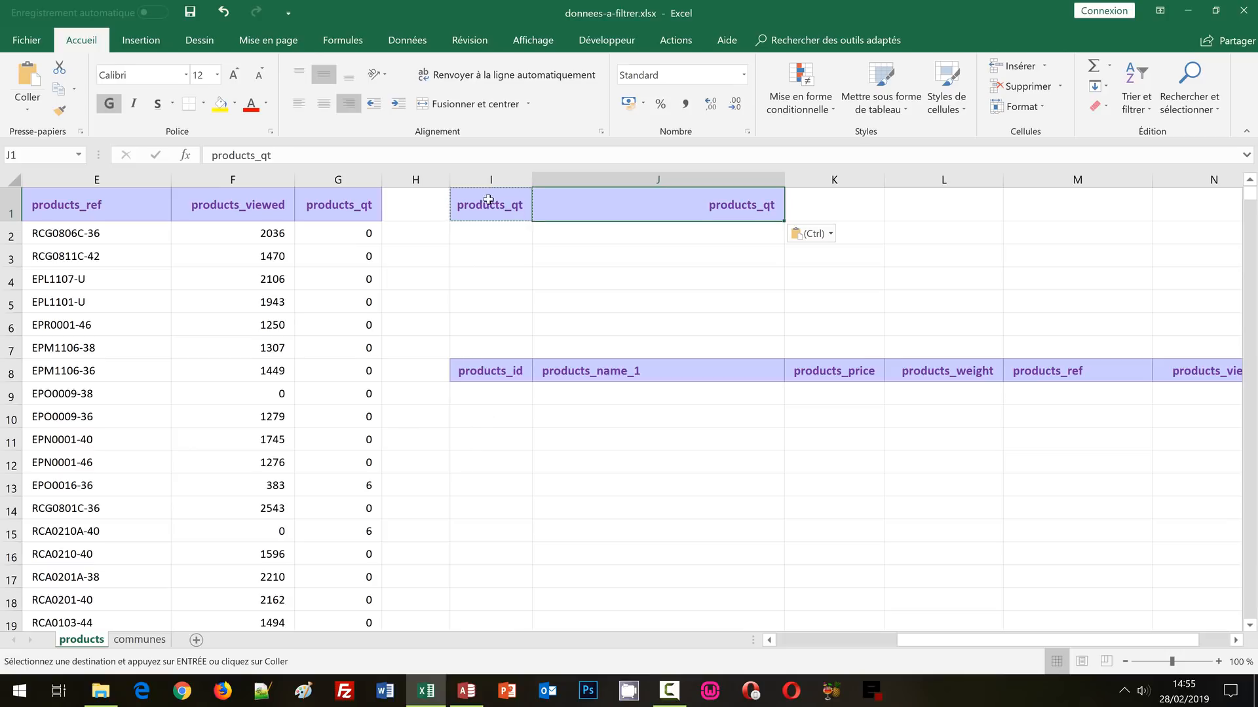
Enter the criteria >0 in I2 and <=100 in J2 under the two products_qt headers
{"action": "left_click", "coordinate": [475, 234]}
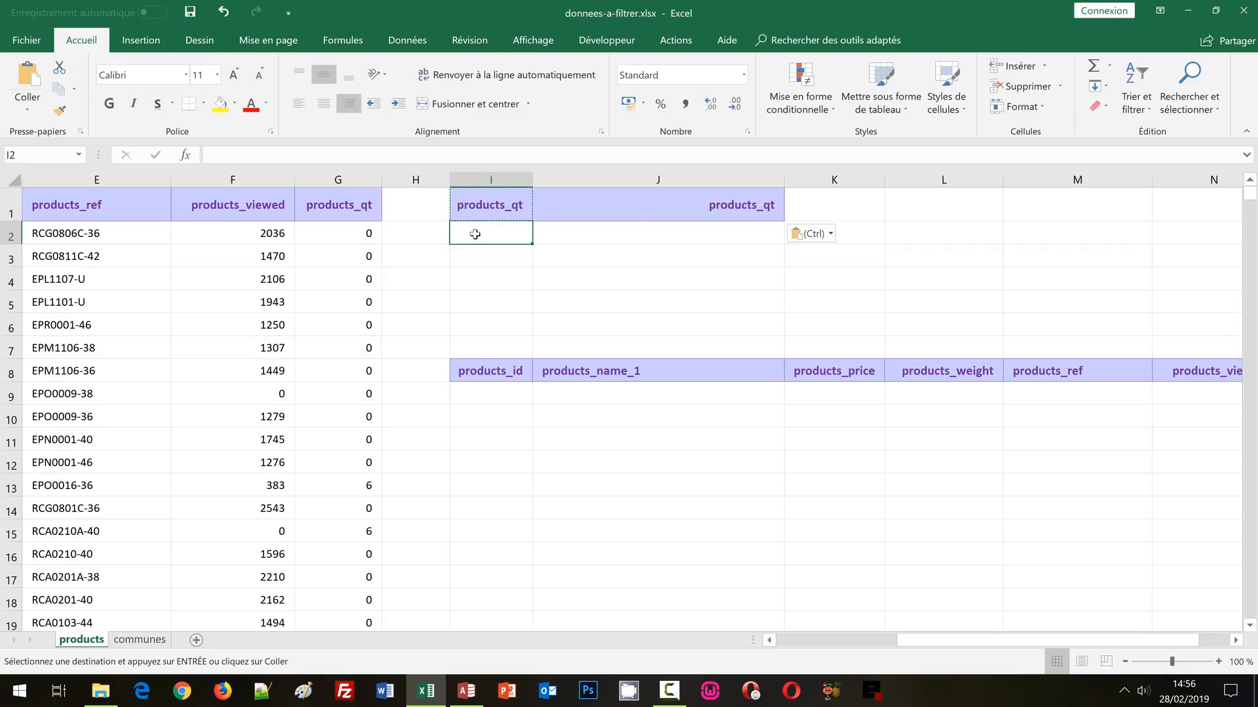
{"action": "type", "text": ">0"}
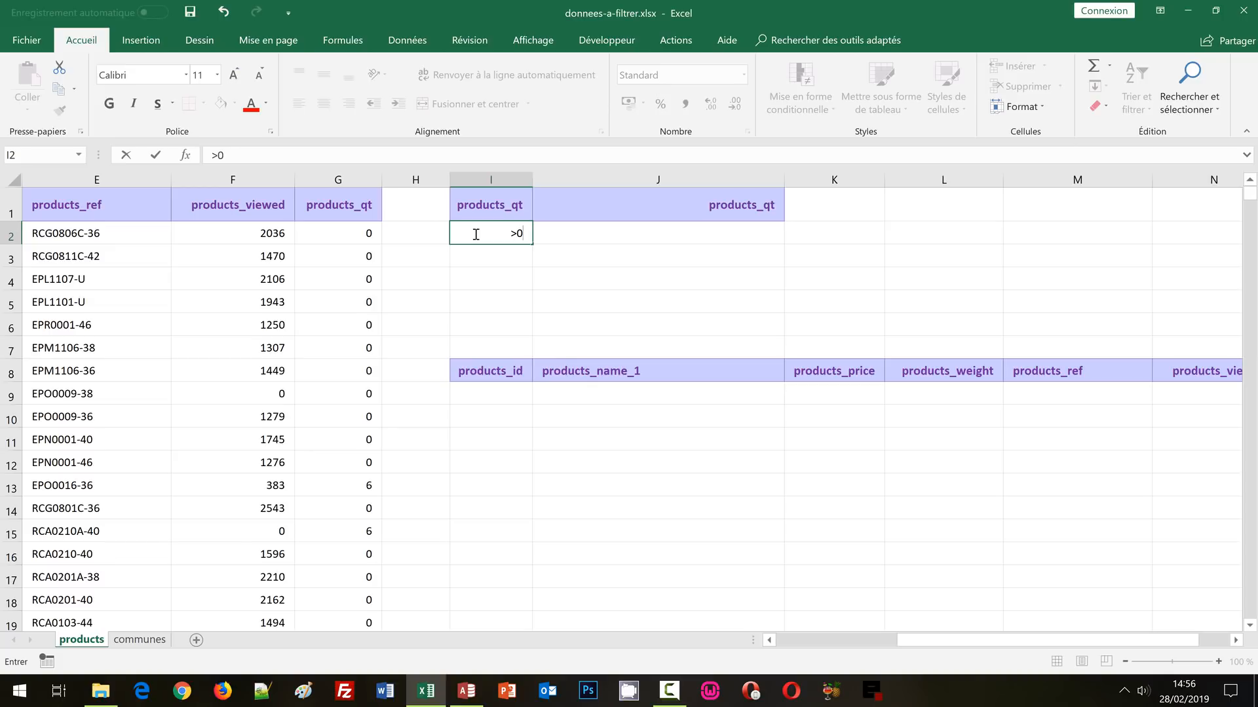
{"action": "key", "text": "Tab"}
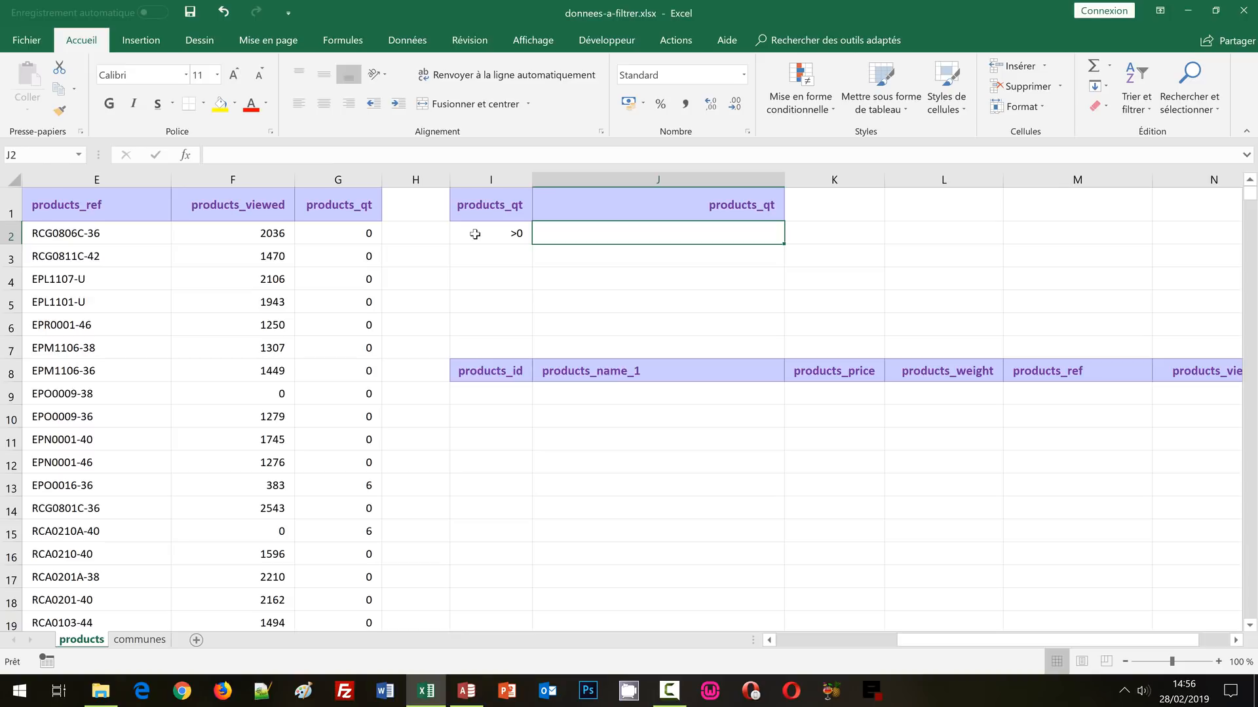
{"action": "type", "text": "<="}
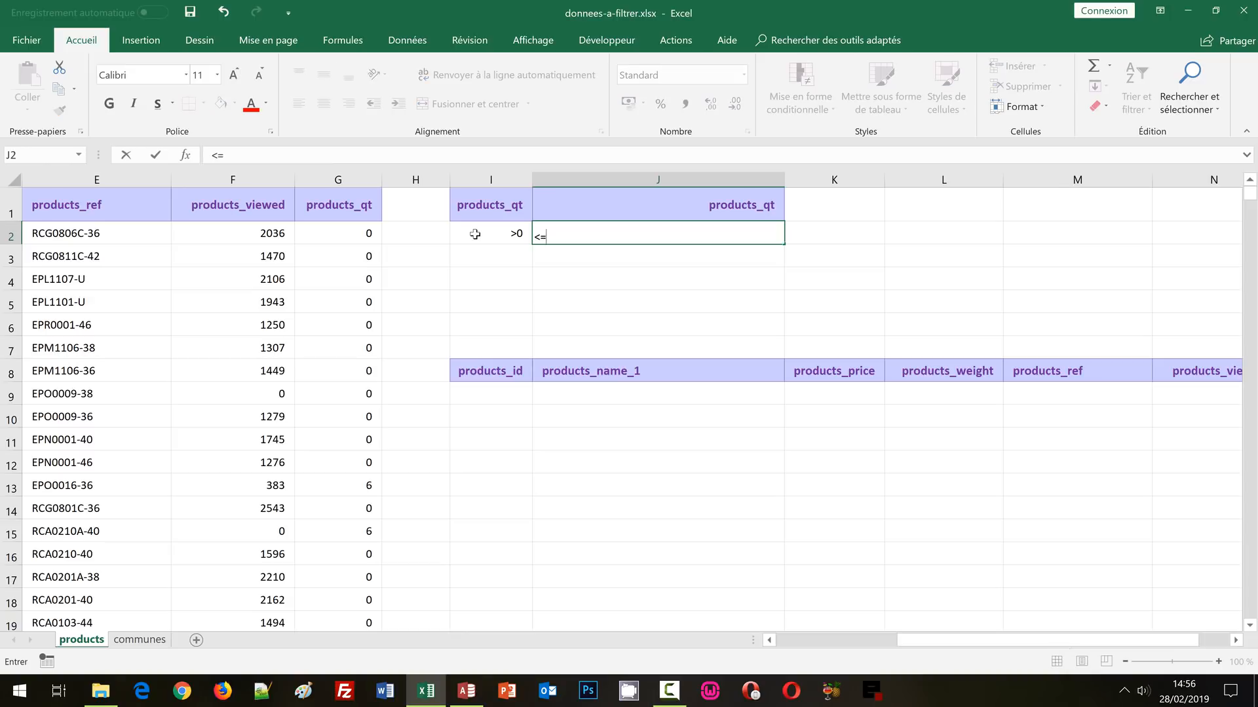
{"action": "type", "text": "100"}
{"action": "key", "text": "Return"}
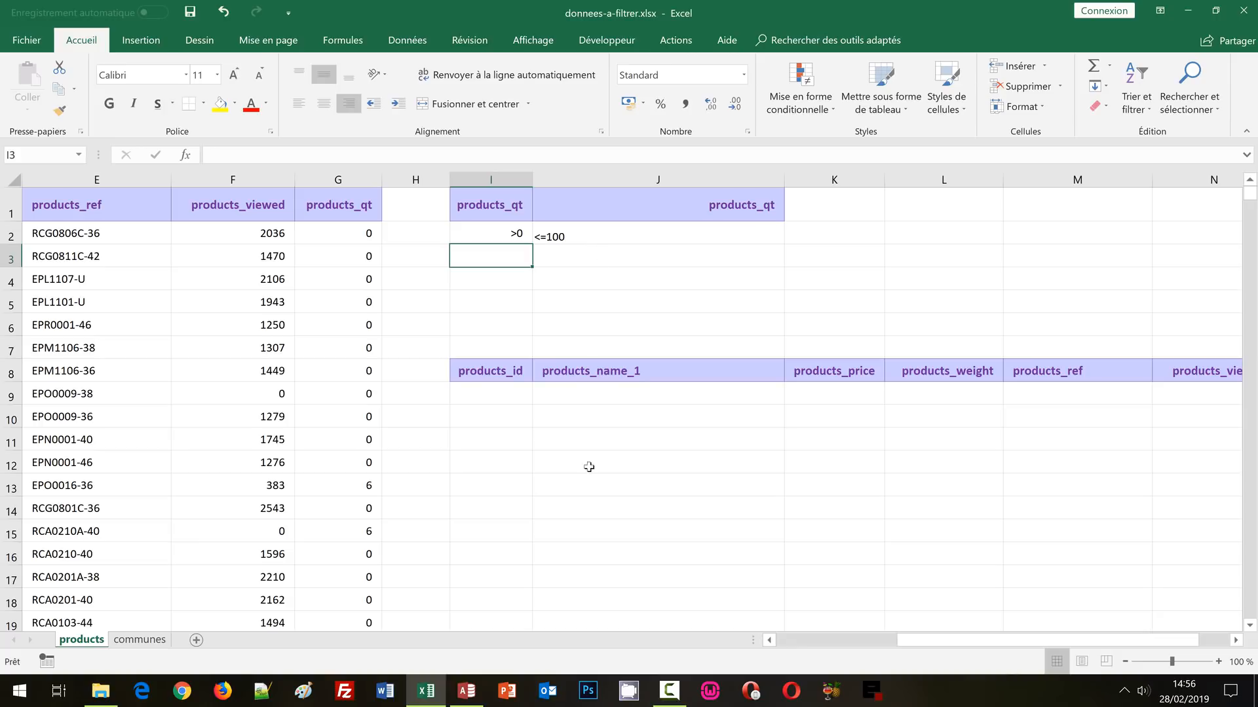
Set up an advanced filter on the products table that copies to another location, with criteria range I1:J2
{"action": "left_click", "coordinate": [800, 646]}
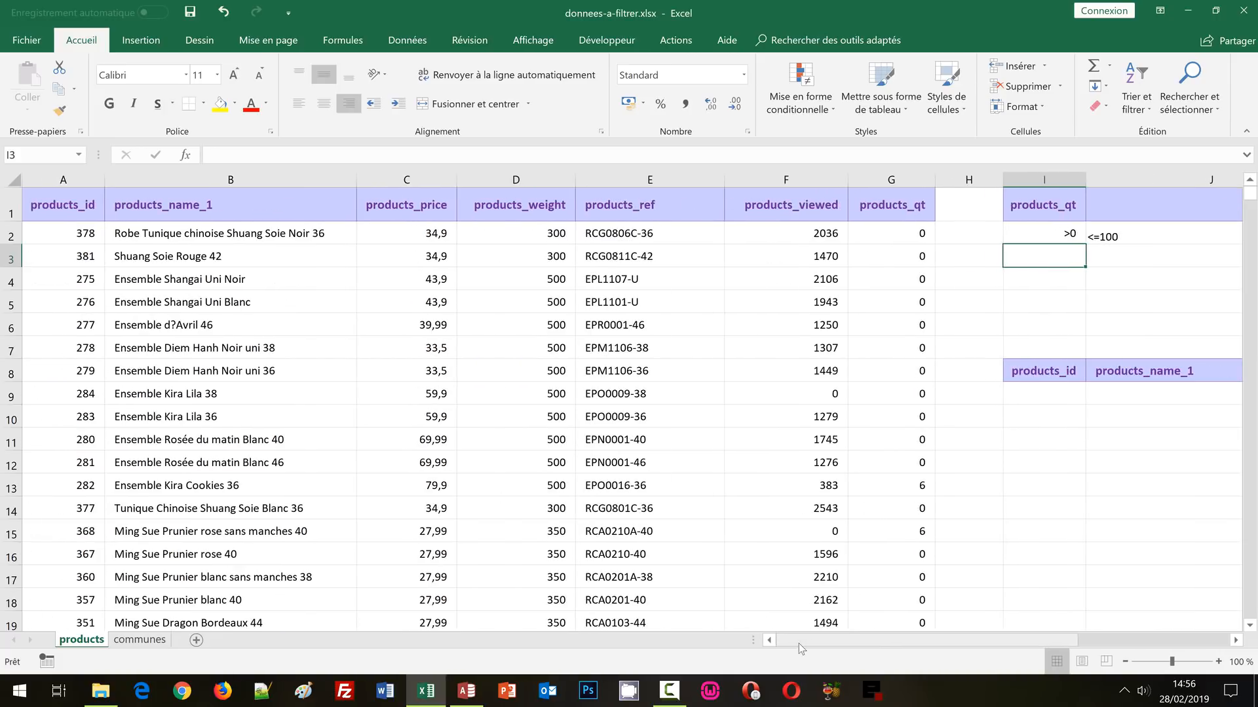
{"action": "left_click", "coordinate": [201, 258]}
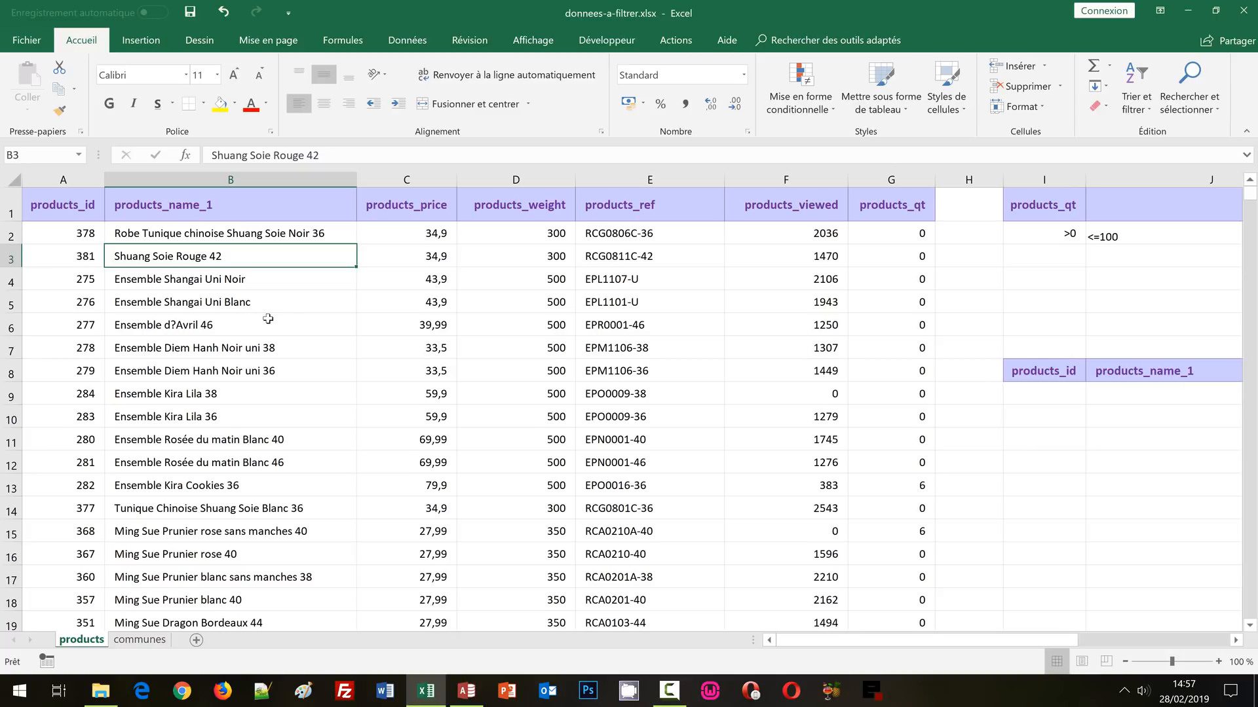
{"action": "left_click", "coordinate": [405, 39]}
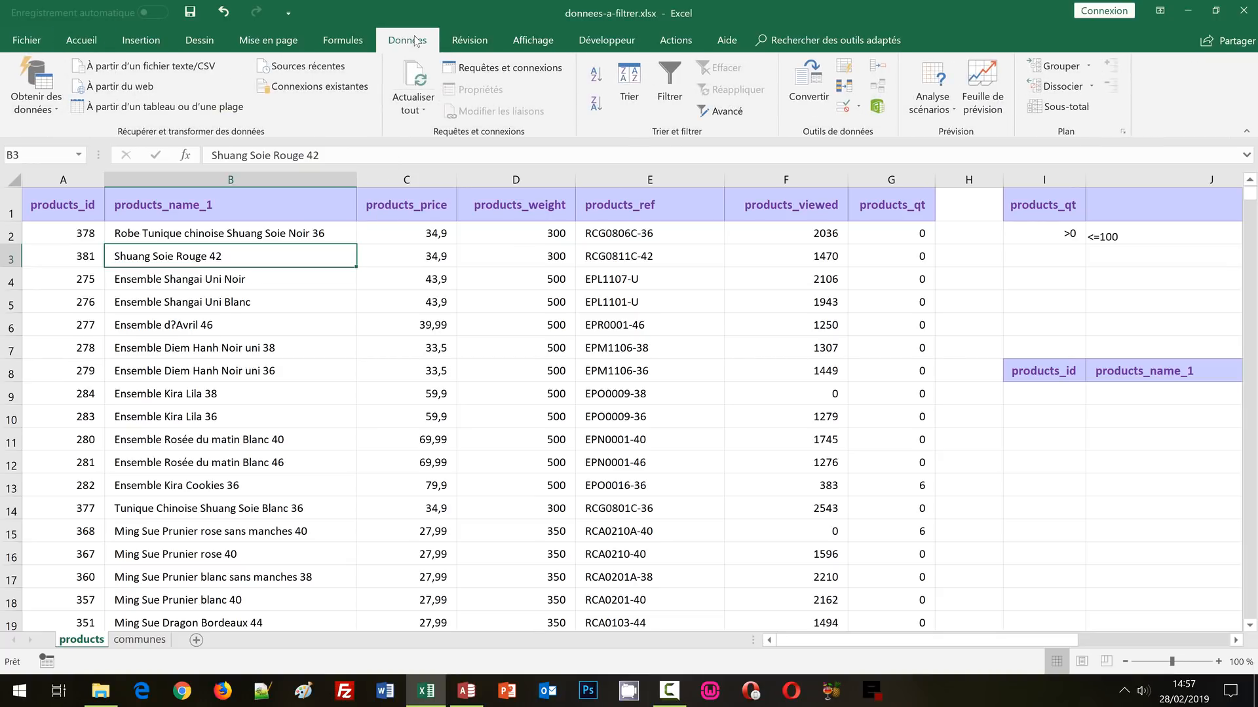
{"action": "left_click", "coordinate": [719, 112]}
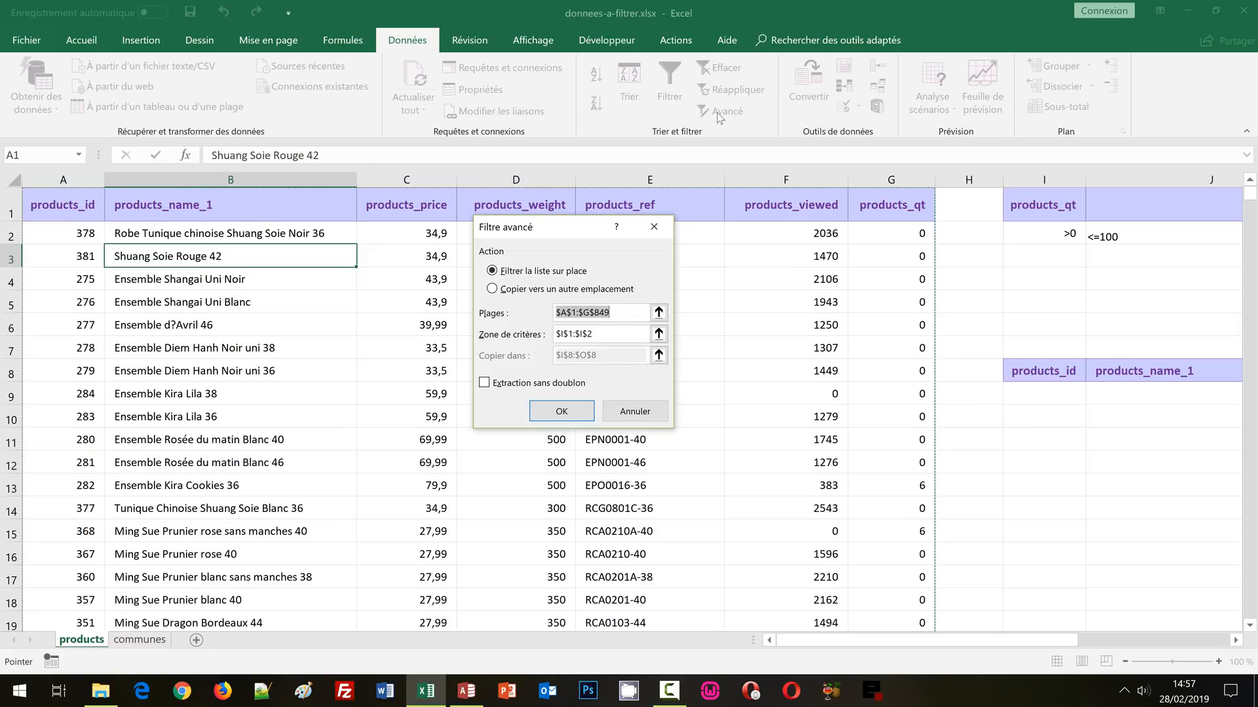
{"action": "left_click", "coordinate": [506, 290]}
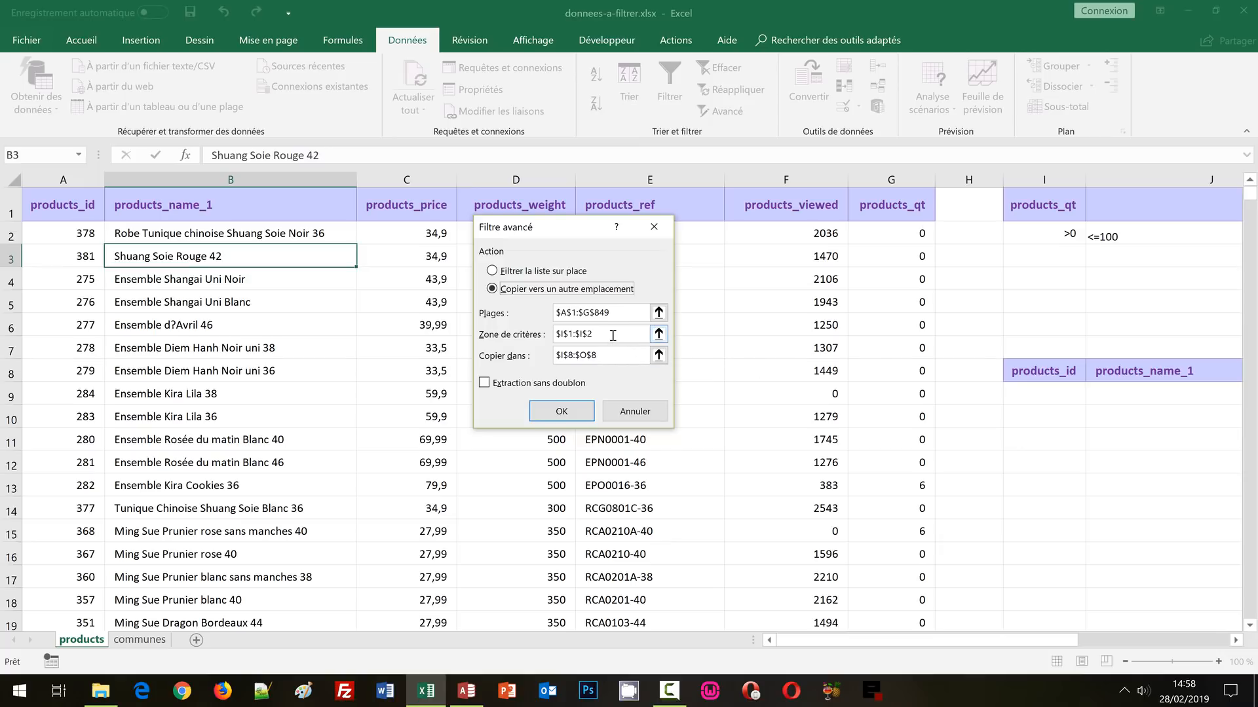
{"action": "left_click_drag", "start_coordinate": [612, 336], "coordinate": [544, 335]}
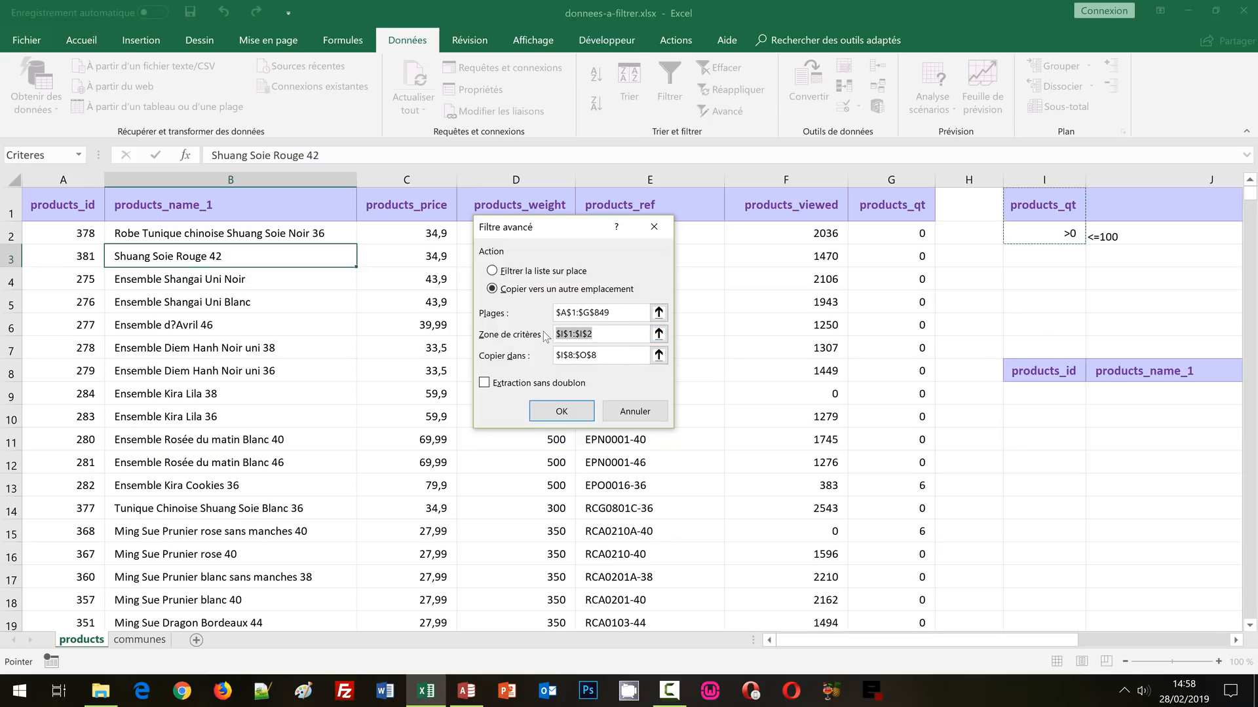
{"action": "left_click_drag", "start_coordinate": [1043, 204], "coordinate": [1121, 237]}
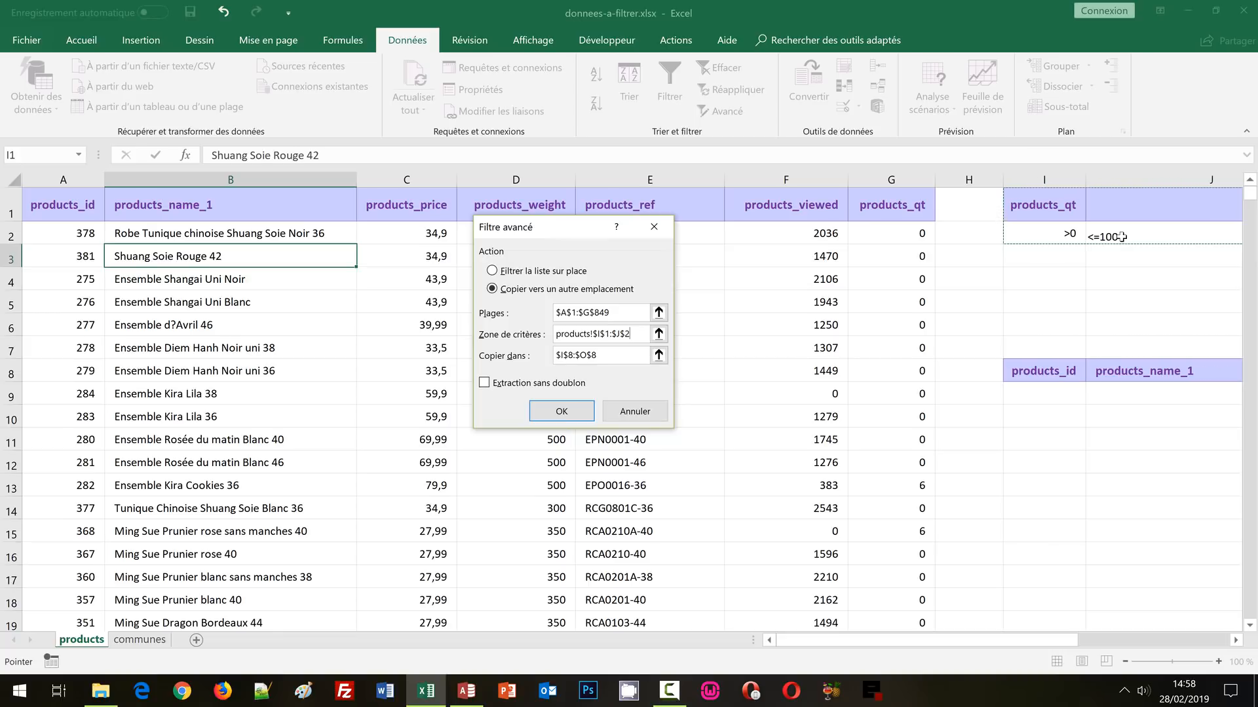
Set the copy destination to the extraction headers I8:O8, run the advanced filter, and review the extracted products
{"action": "key", "text": "Tab"}
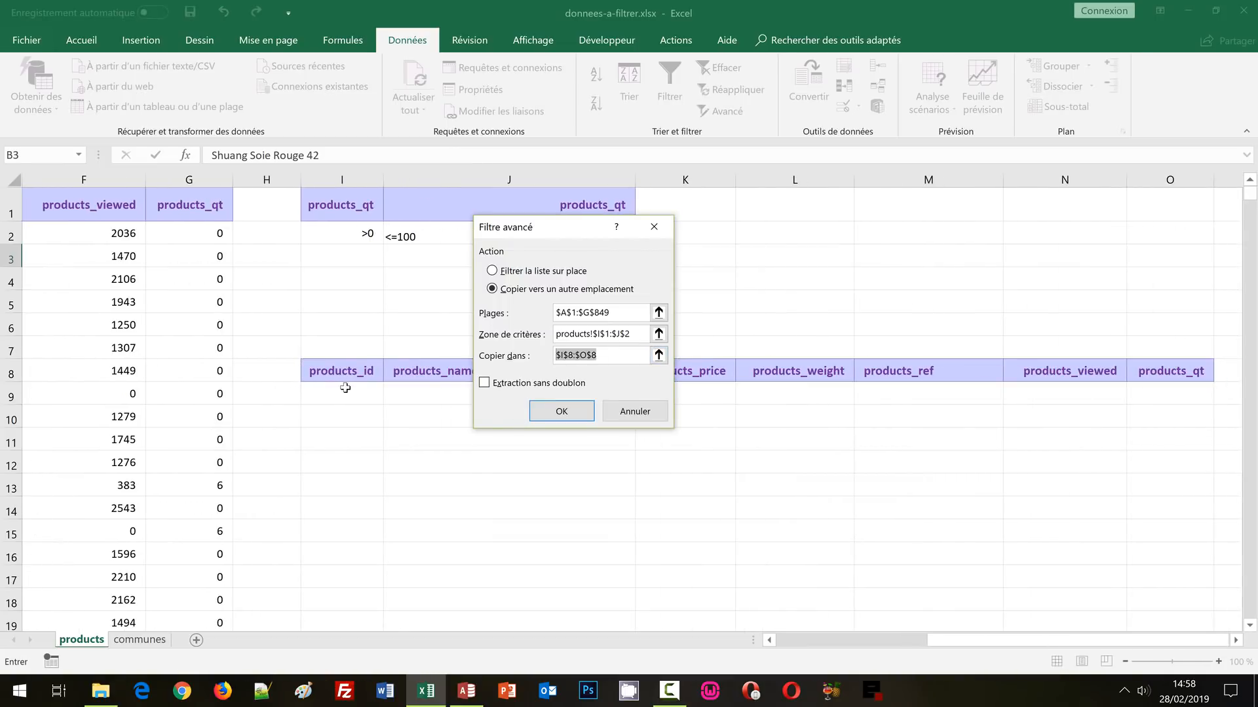
{"action": "left_click_drag", "start_coordinate": [330, 374], "coordinate": [1135, 364]}
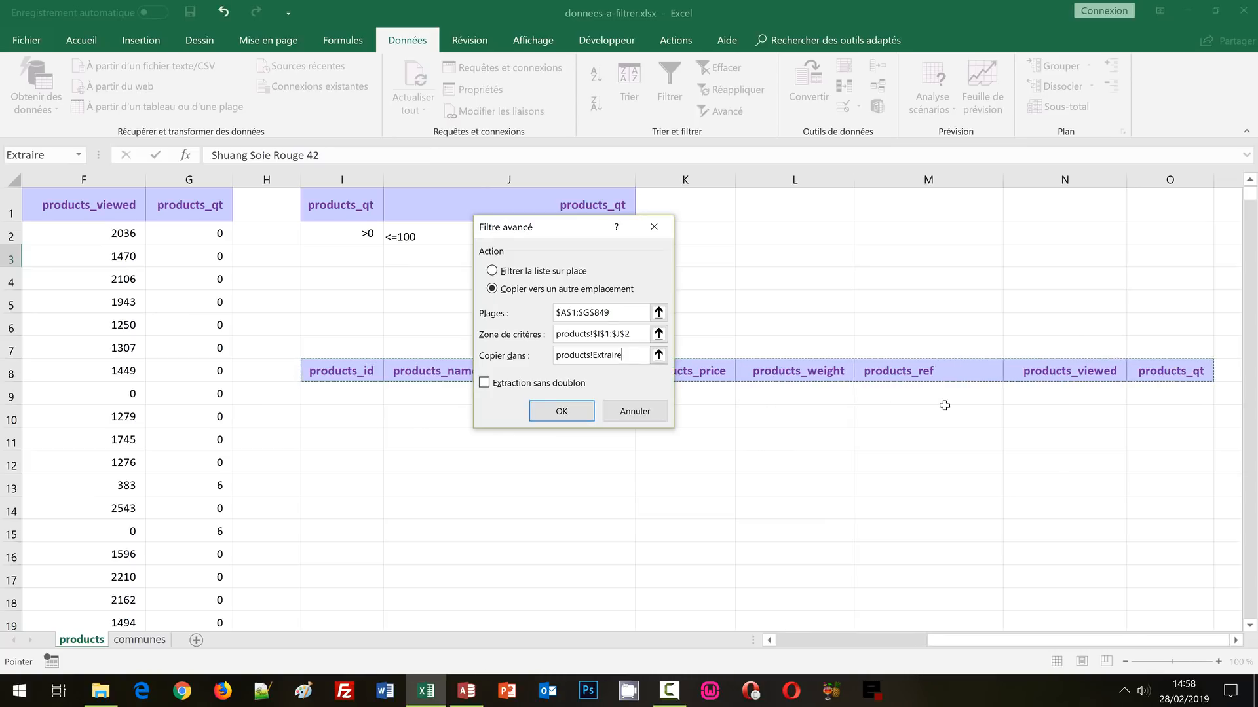
{"action": "left_click", "coordinate": [580, 413]}
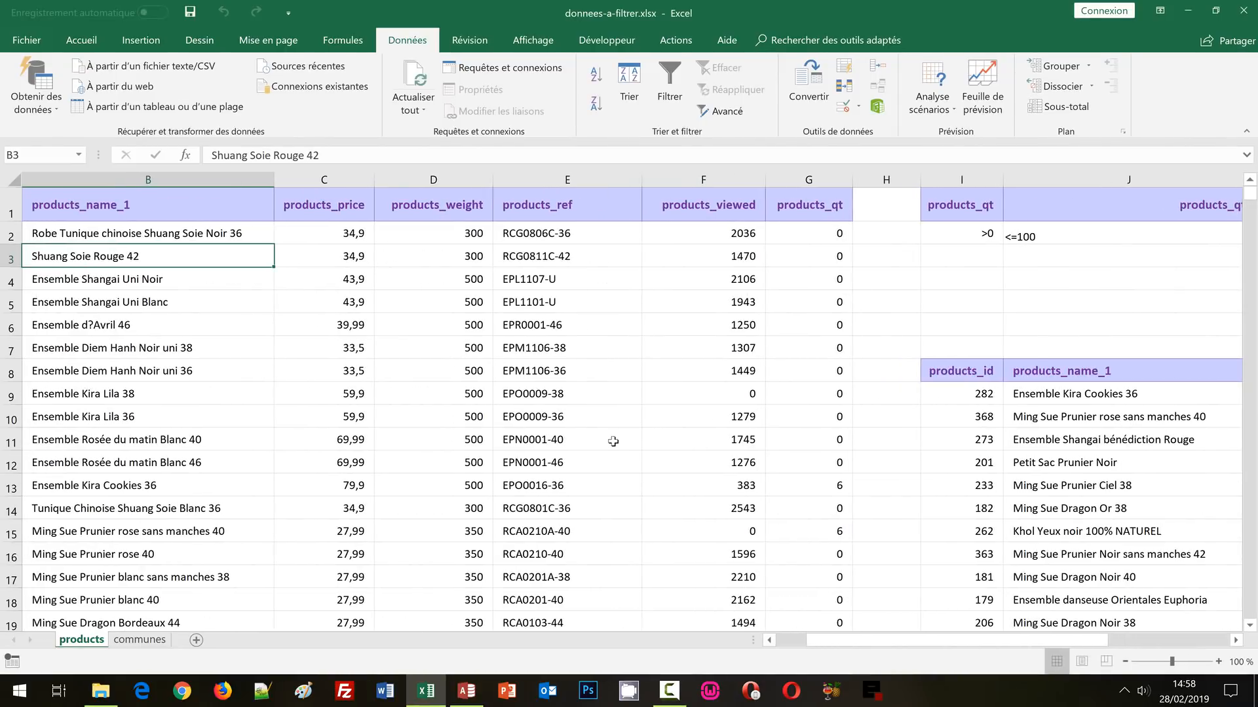
{"action": "left_click", "coordinate": [1146, 641]}
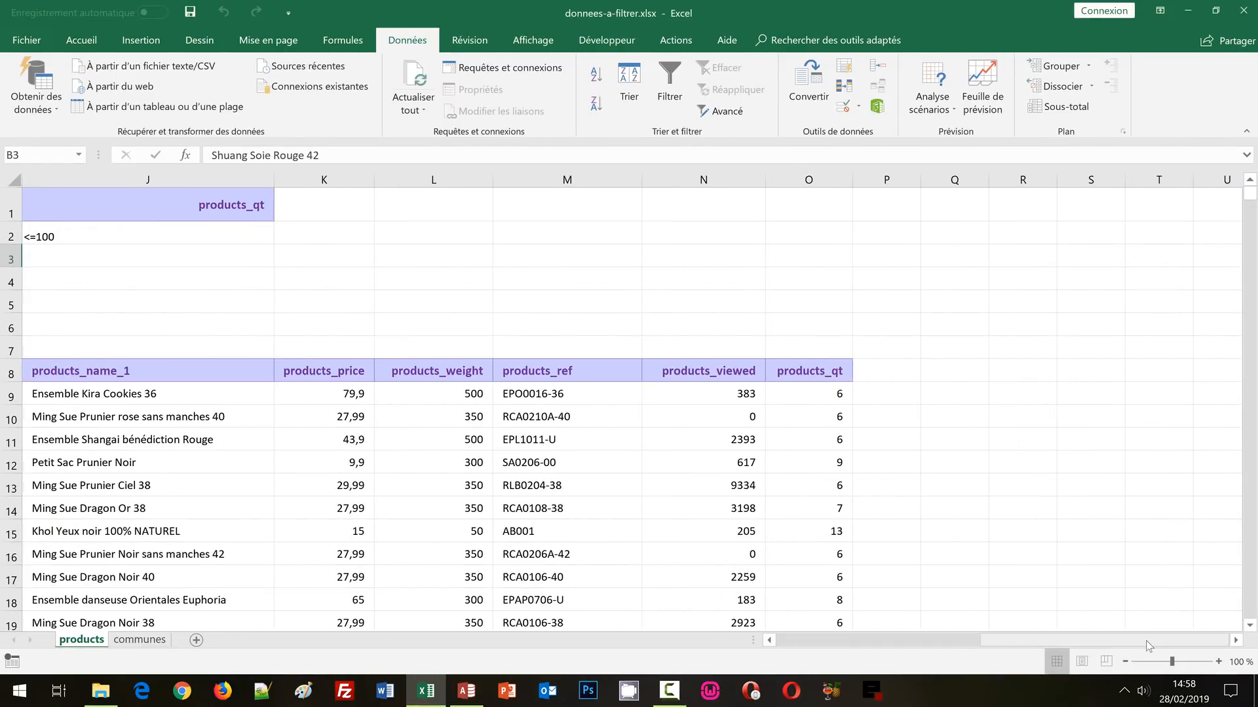
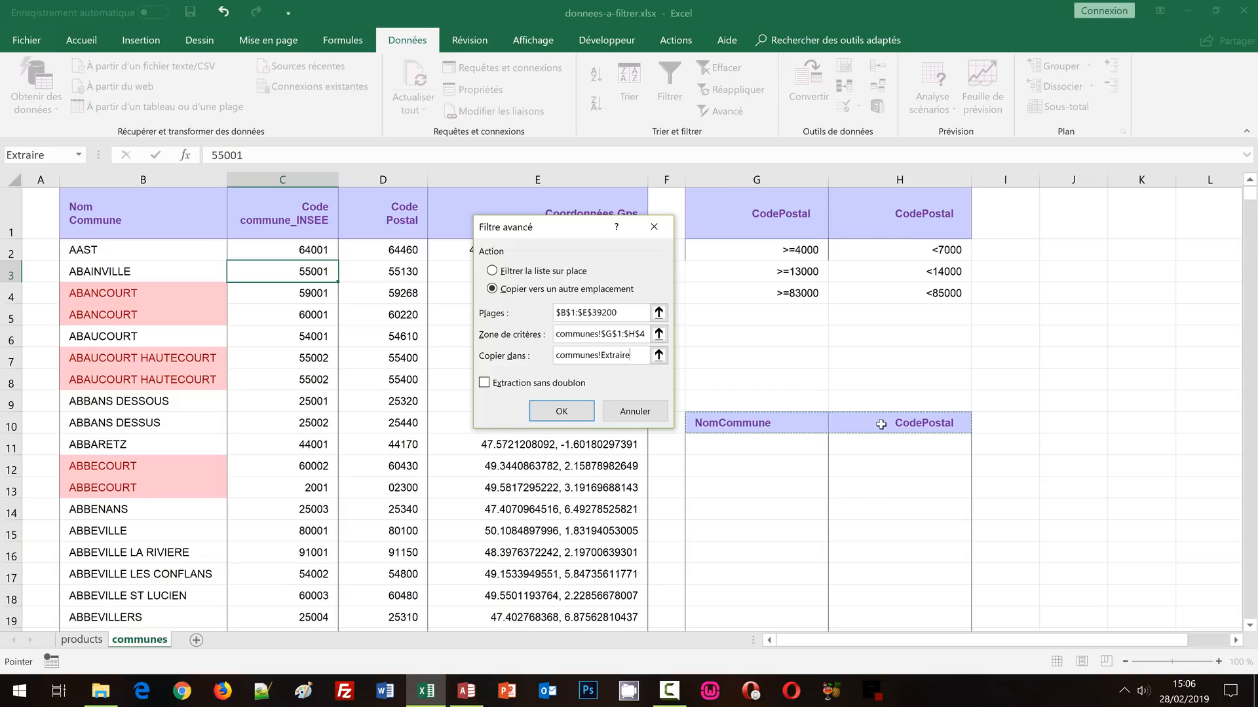
Run the configured advanced filter on the communes sheet and review the rows extracted under NomCommune and CodePostal
{"action": "key", "text": "Return"}
{"action": "left_click", "coordinate": [1250, 583]}
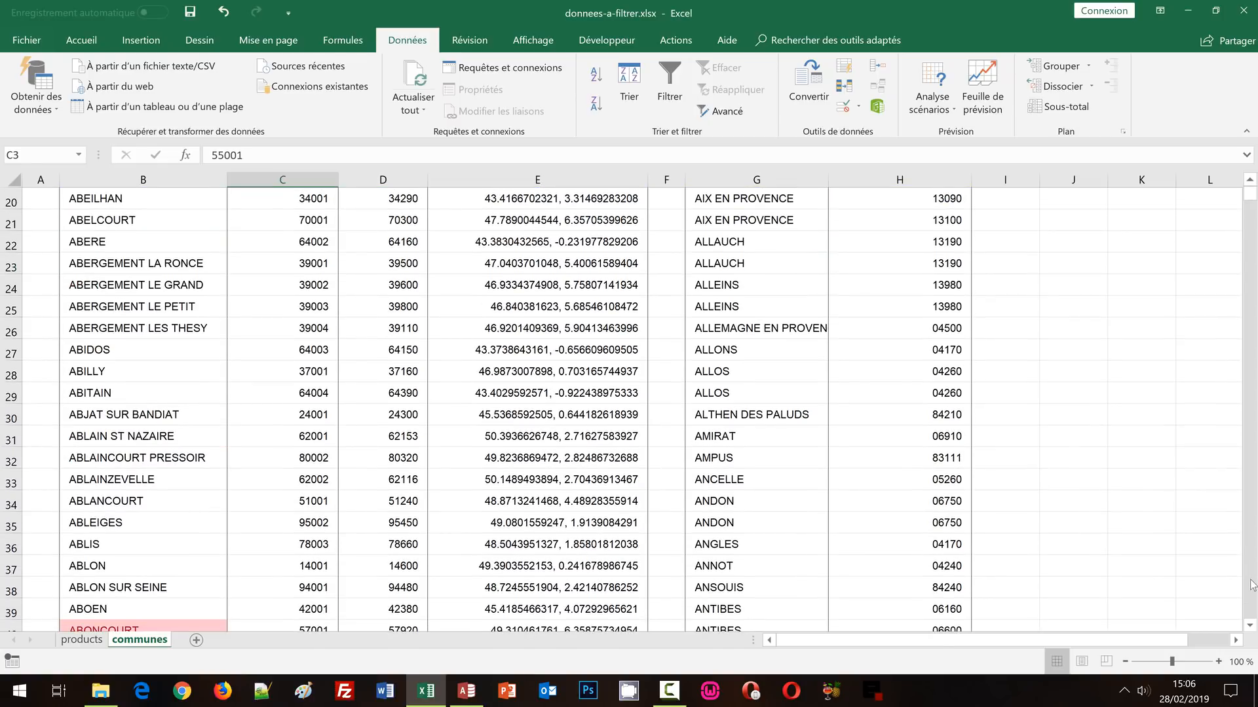
Review the extracted communes list down to its last row, and return to the top of the sheet
{"action": "left_click", "coordinate": [1250, 583]}
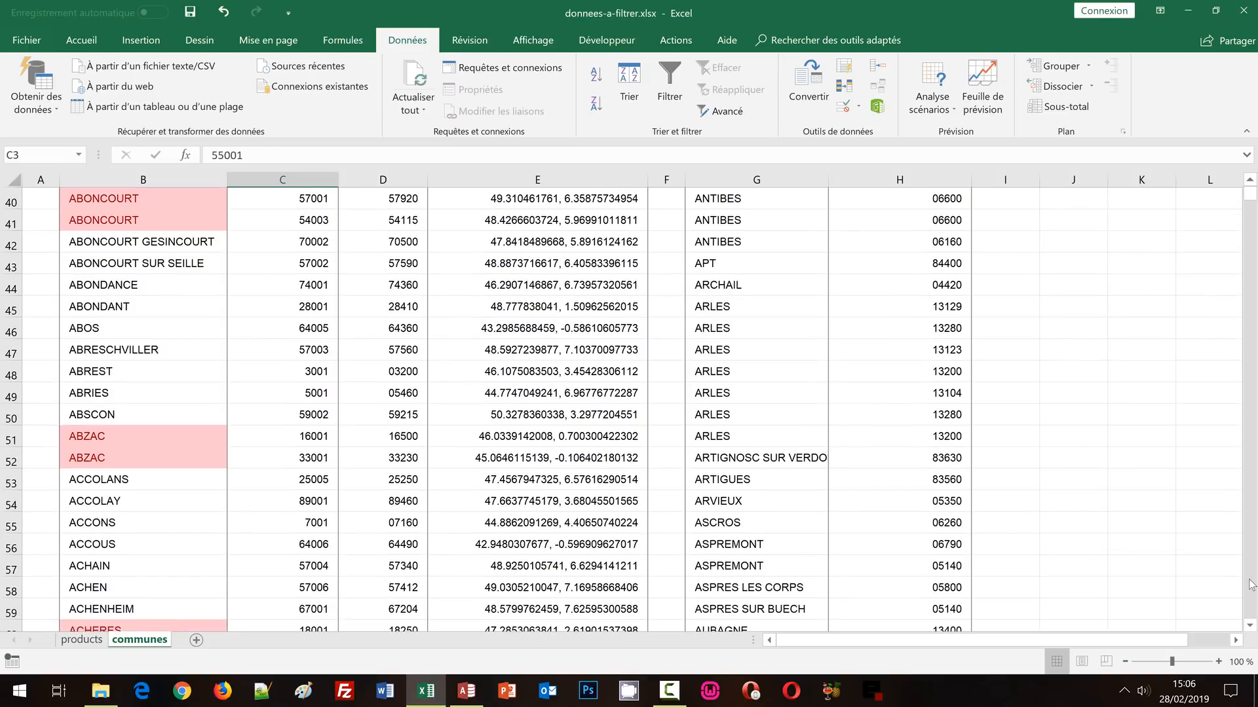
{"action": "left_click", "coordinate": [1250, 583]}
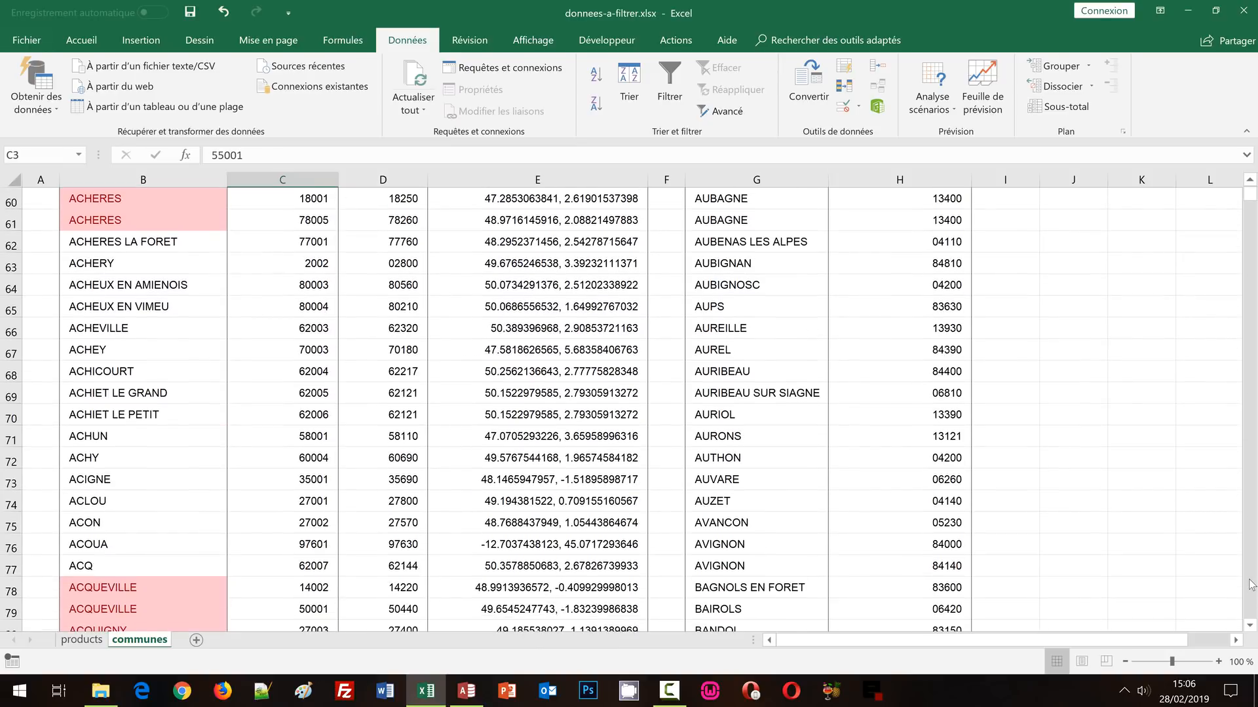
{"action": "left_click", "coordinate": [1250, 583]}
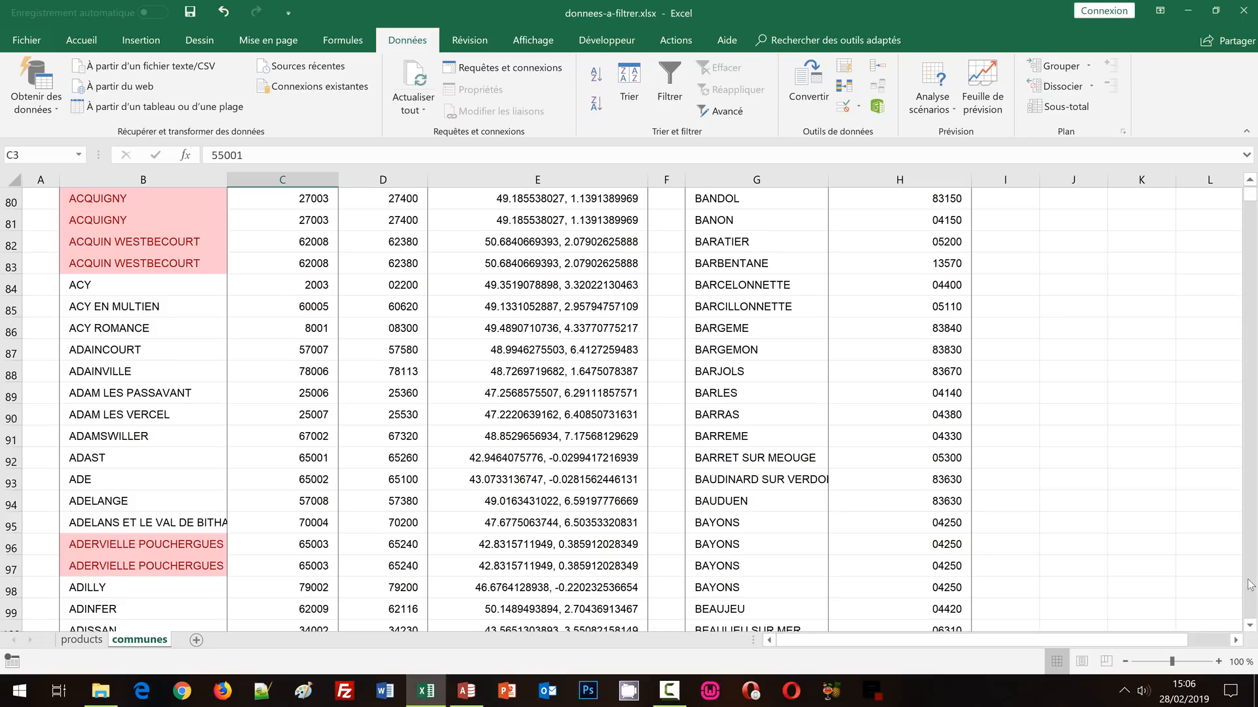
{"action": "left_click", "coordinate": [1250, 582]}
{"action": "left_click", "coordinate": [1250, 583]}
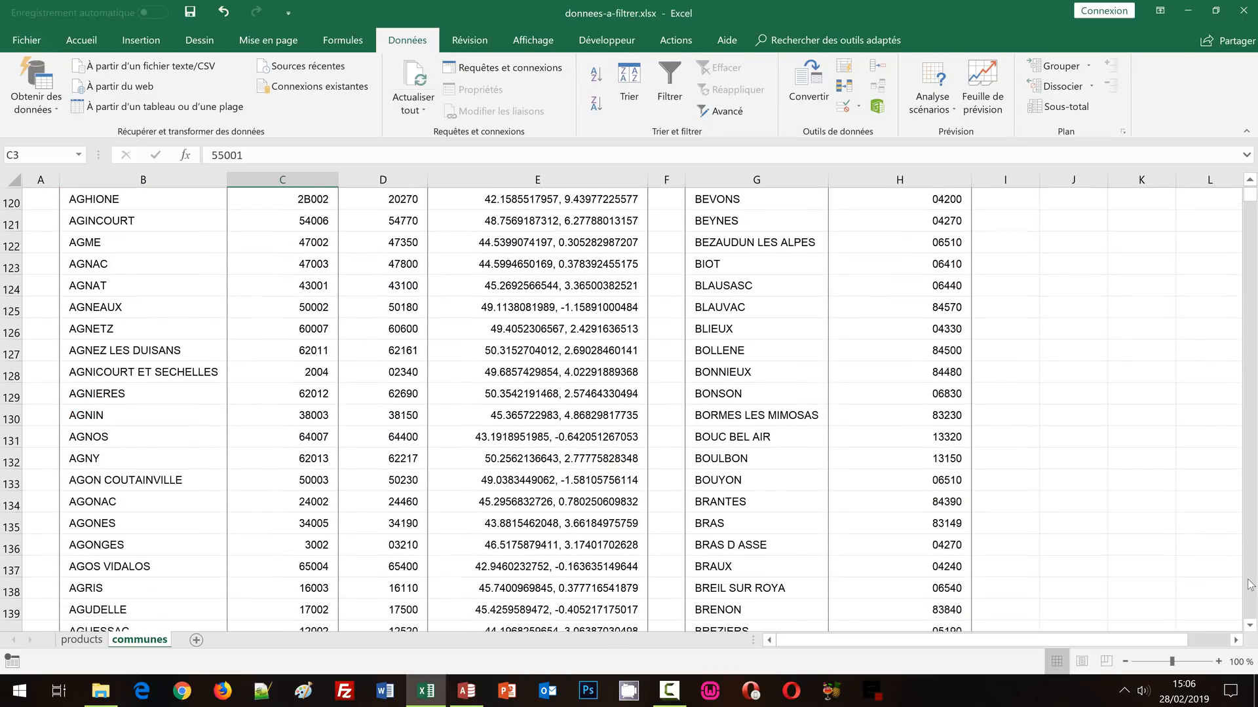
{"action": "left_click", "coordinate": [1250, 583]}
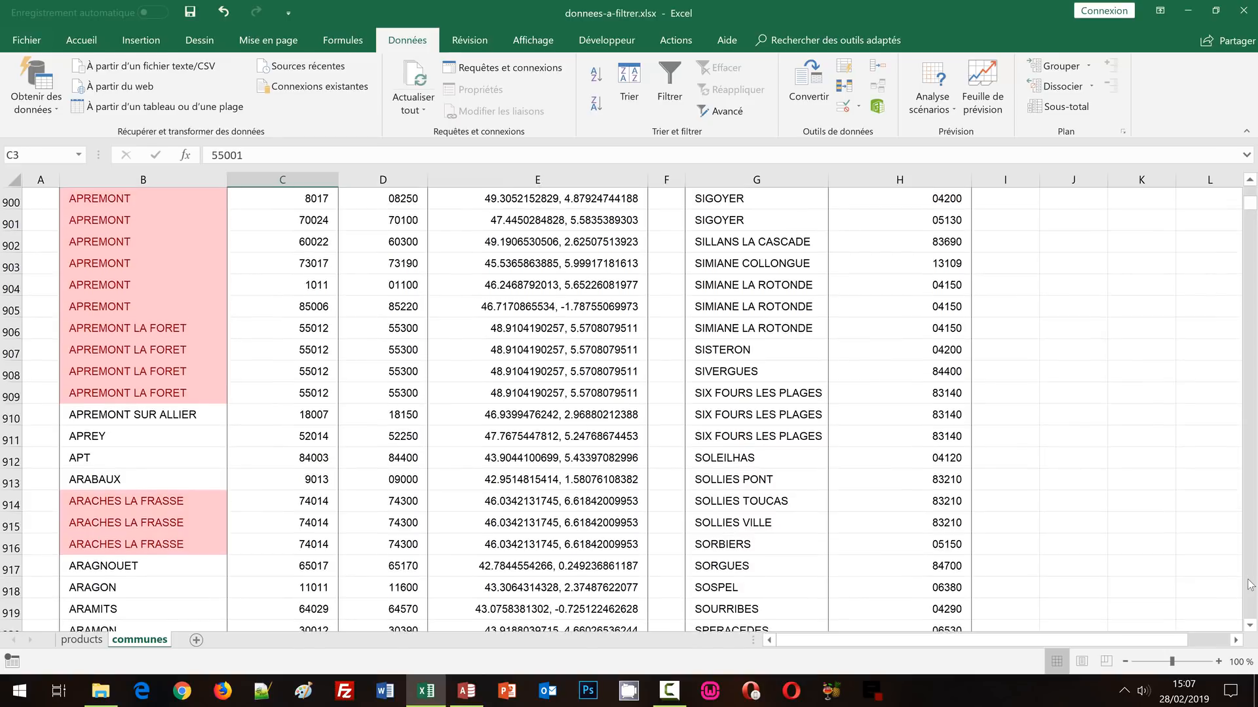
{"action": "scroll", "coordinate": [1250, 583], "scroll_direction": "down", "scroll_amount": 15}
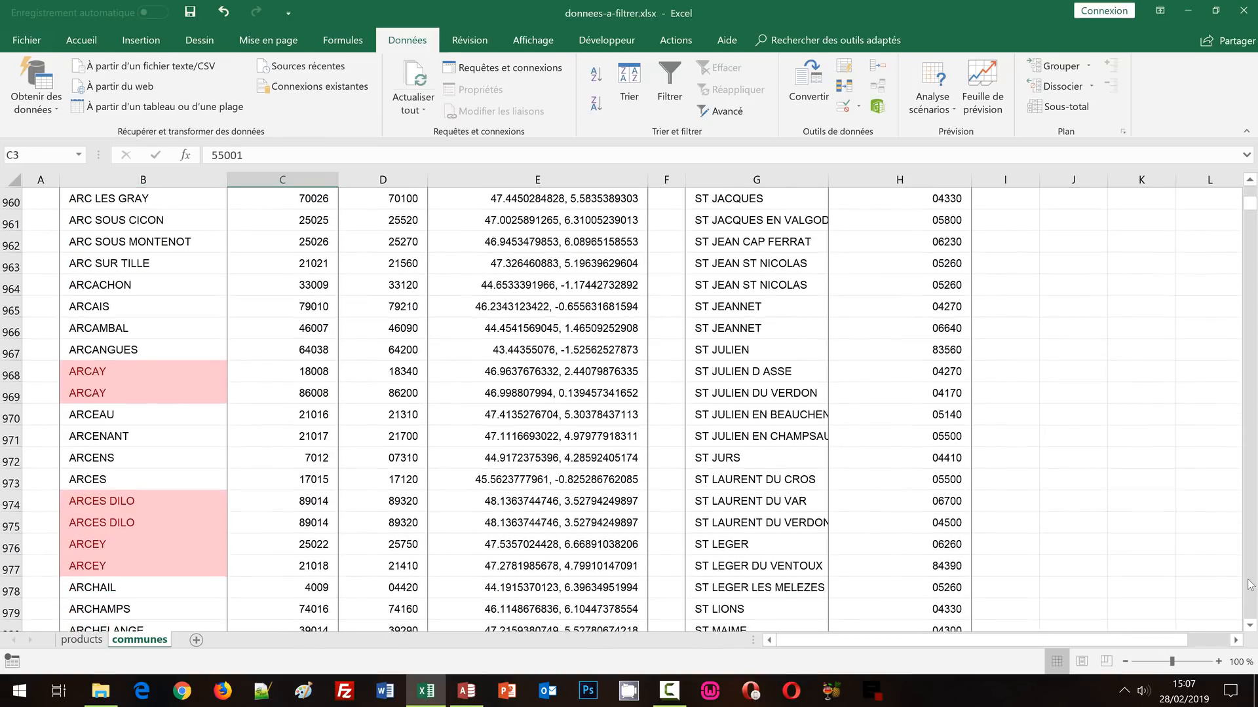
{"action": "scroll", "coordinate": [1251, 583], "scroll_direction": "down", "scroll_amount": 20}
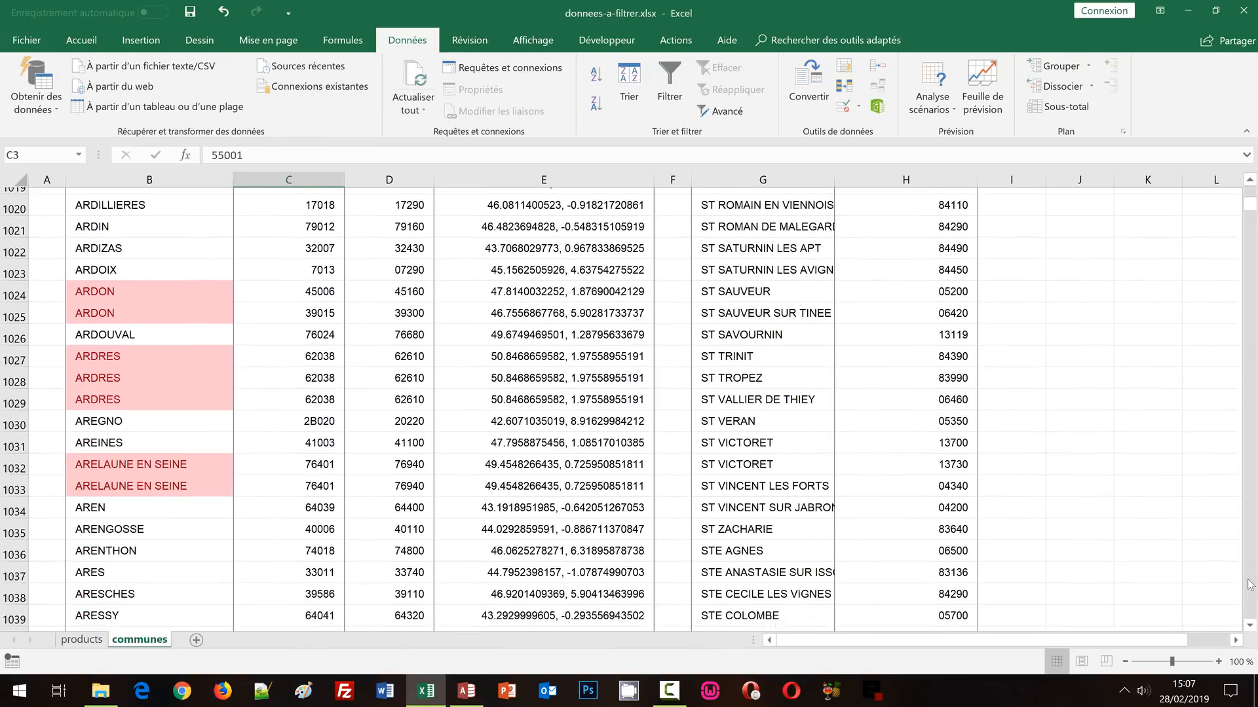
{"action": "scroll", "coordinate": [1250, 582], "scroll_direction": "down", "scroll_amount": 14}
{"action": "left_click", "coordinate": [746, 322]}
{"action": "key", "text": "ctrl+Down"}
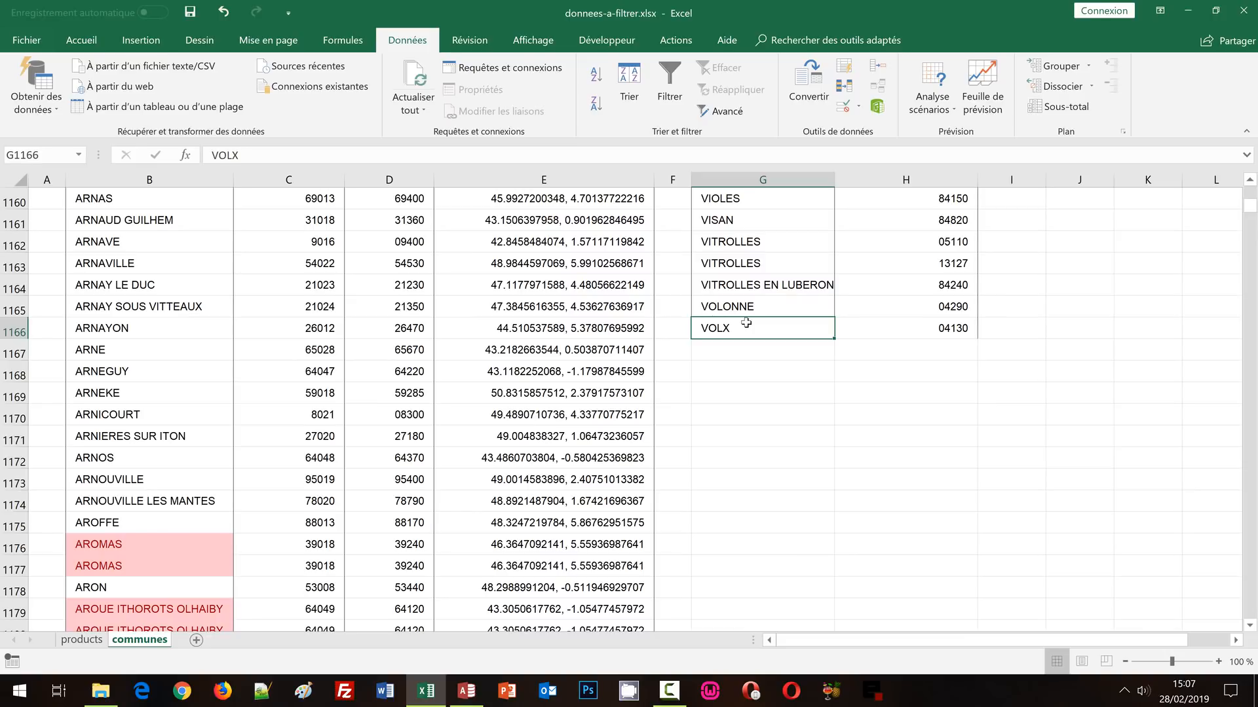
{"action": "key", "text": "ctrl+Home"}
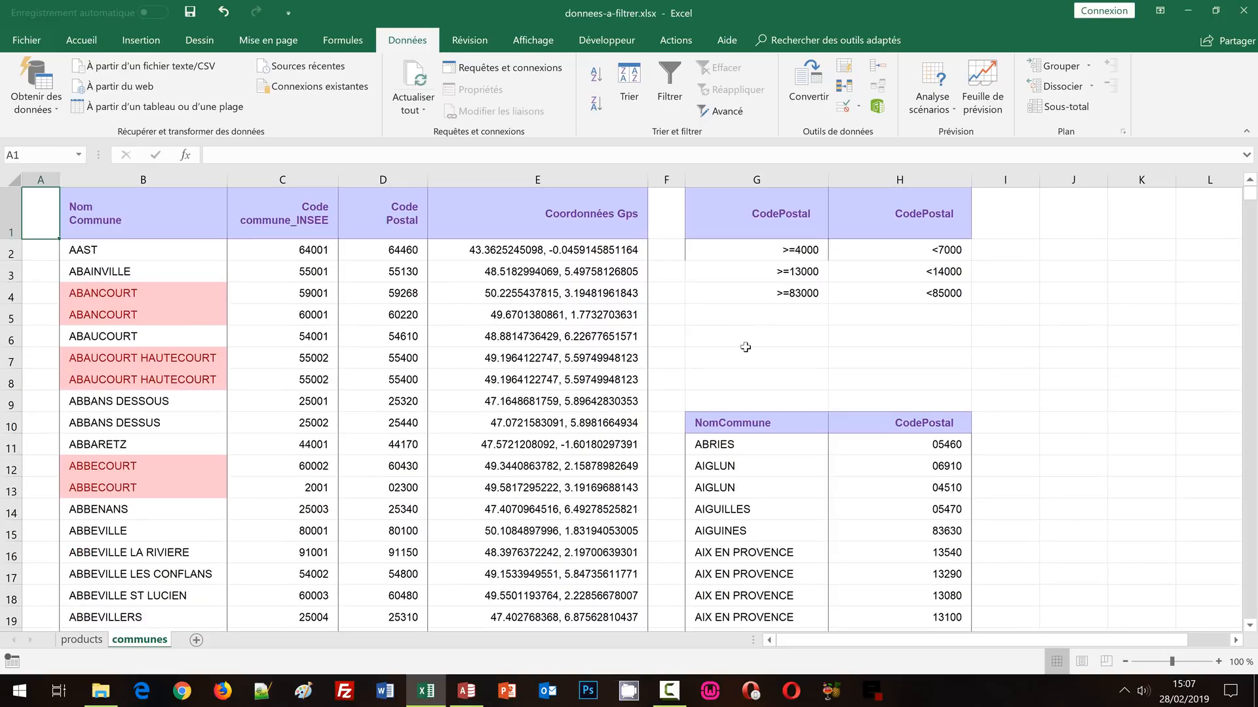
Name the extracted communes range G10:H1166, including its headers, Communes and save the workbook
{"action": "left_click", "coordinate": [747, 423]}
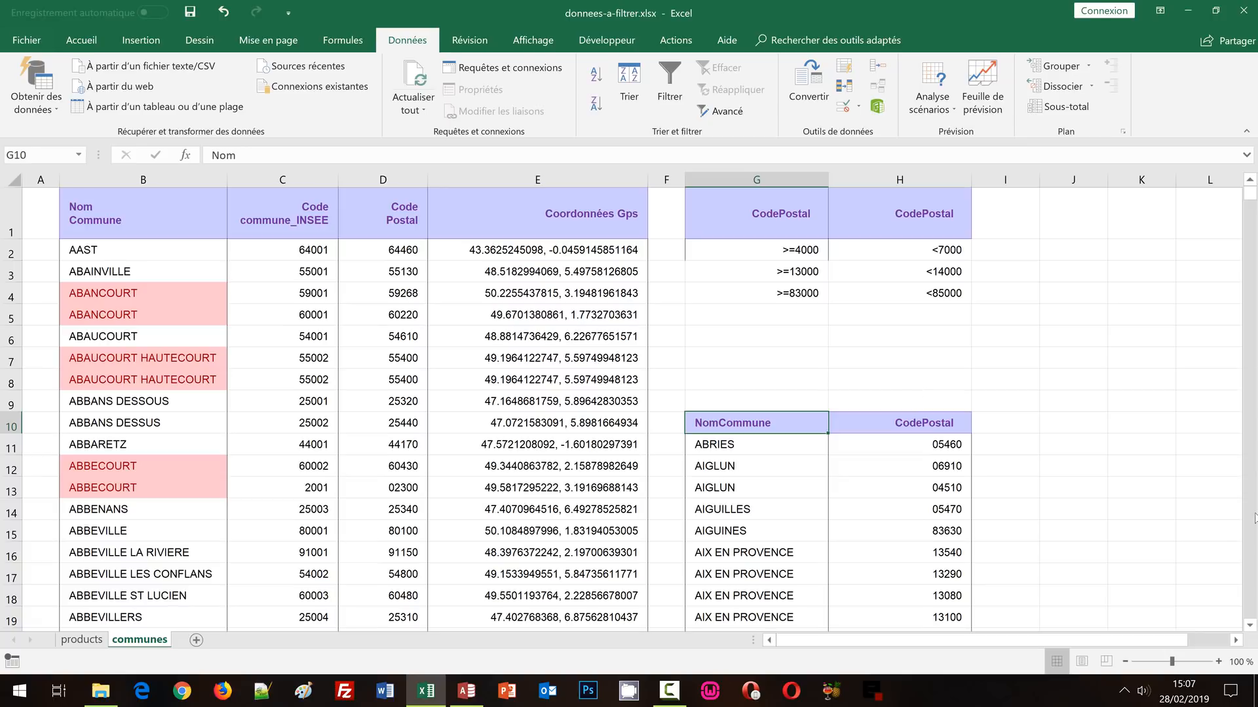
{"action": "left_click", "coordinate": [1248, 600]}
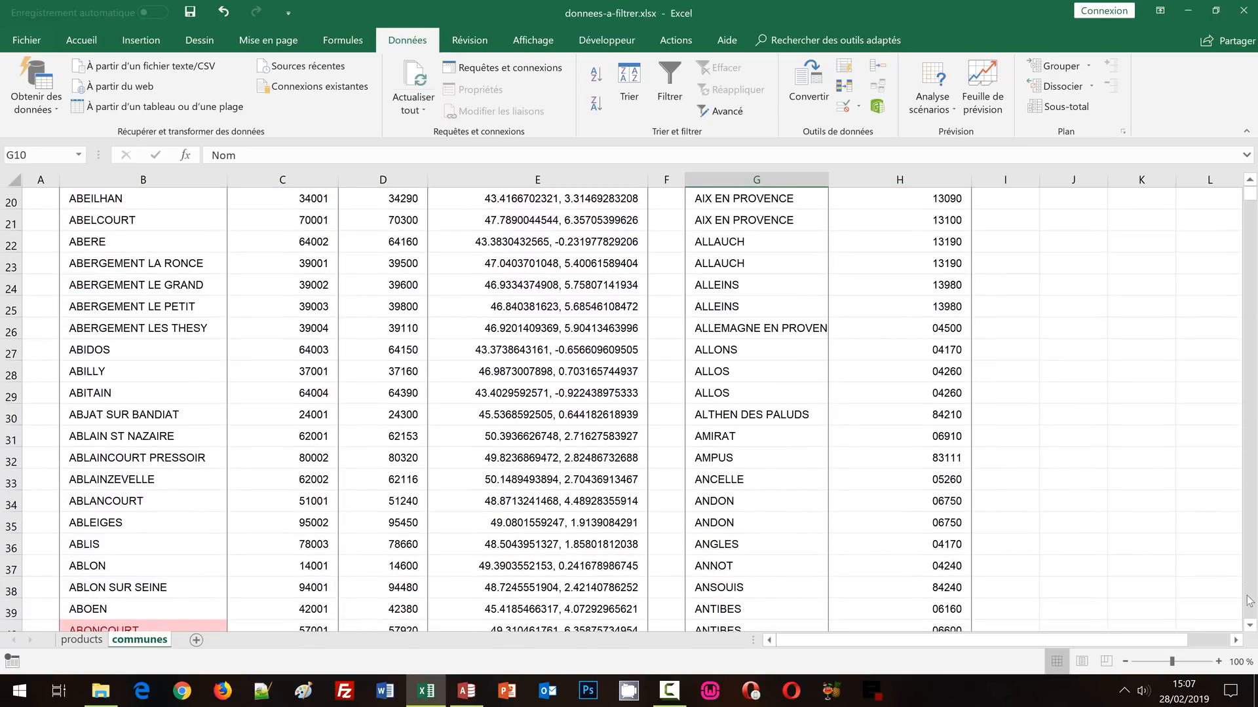
{"action": "left_click_drag", "start_coordinate": [1248, 600], "coordinate": [1248, 600]}
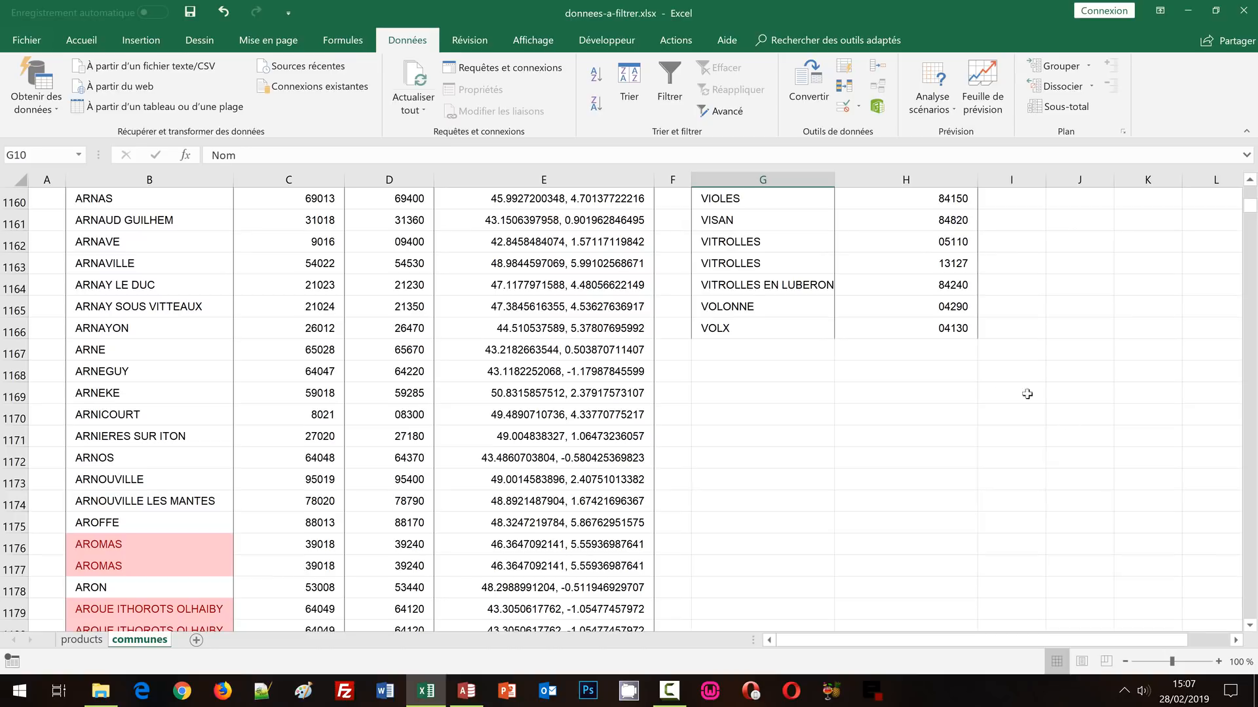
{"action": "left_click", "coordinate": [953, 329], "text": "shift"}
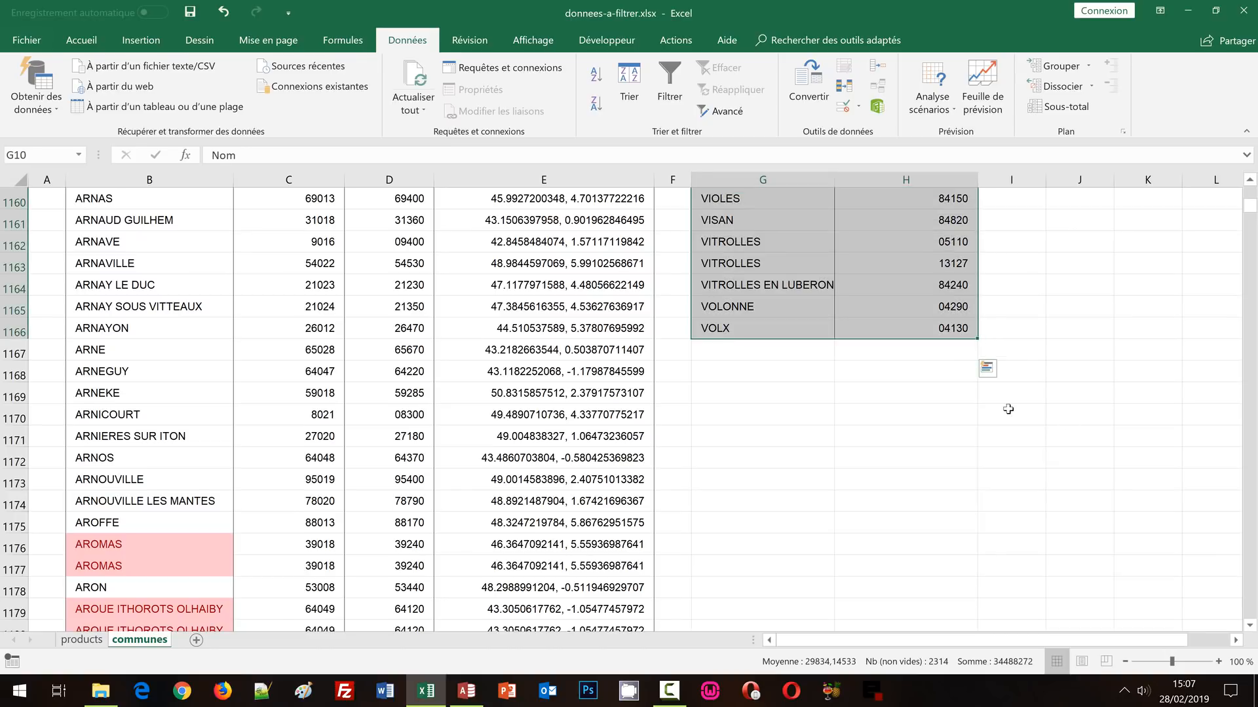
{"action": "left_click", "coordinate": [37, 158]}
{"action": "type", "text": "Communes"}
{"action": "key", "text": "Return"}
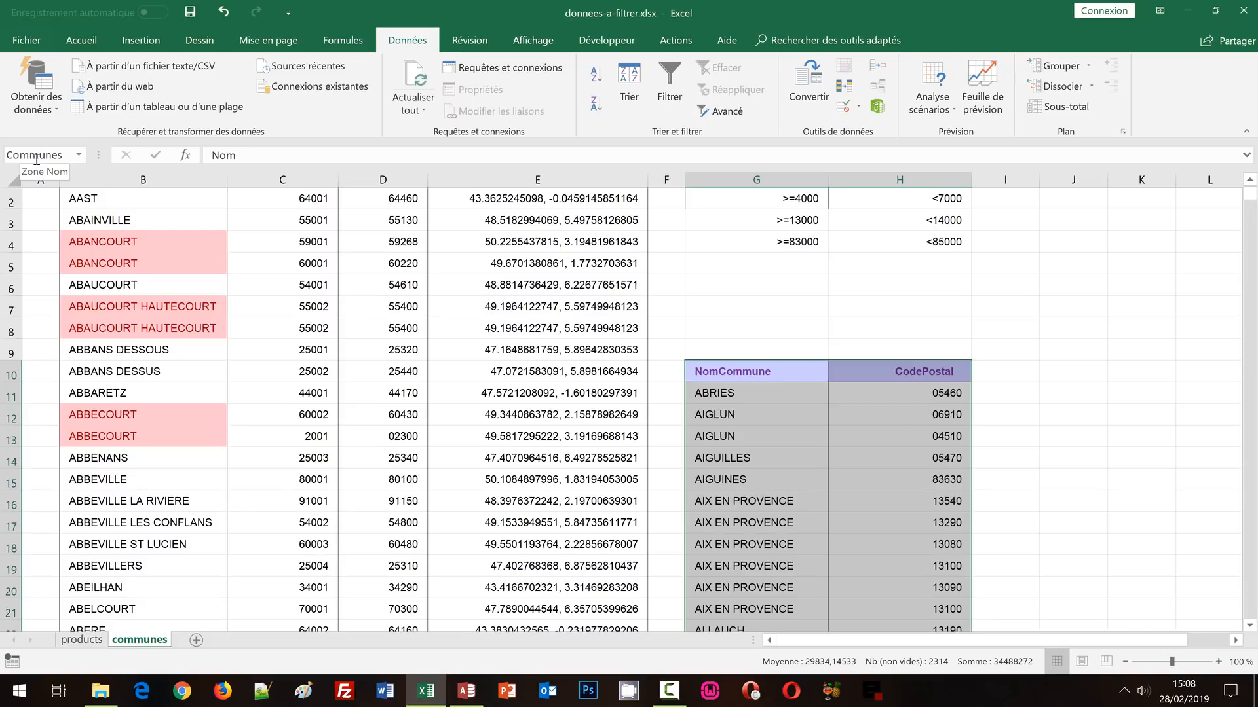
{"action": "key", "text": "ctrl+s"}
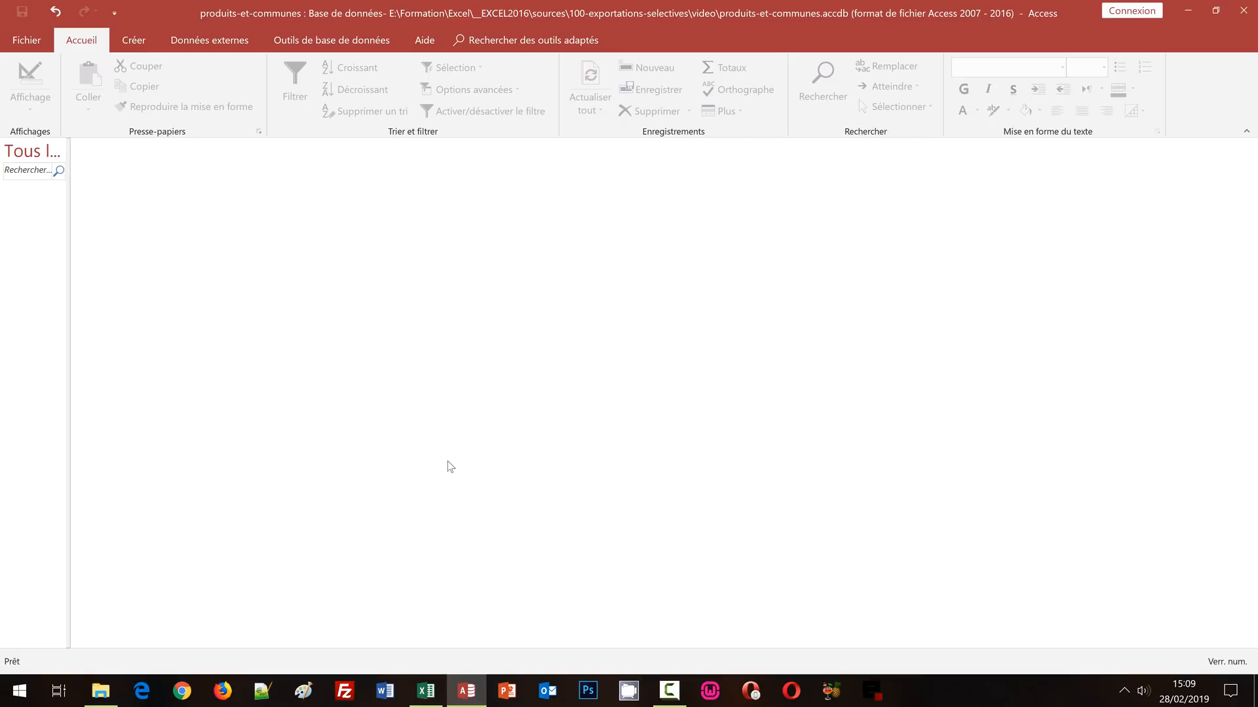
In the Access database produits-et-communes, import the Excel workbook donnees-a-filtrer.xlsx, choosing the named range Produits as the source
{"action": "left_click", "coordinate": [202, 38]}
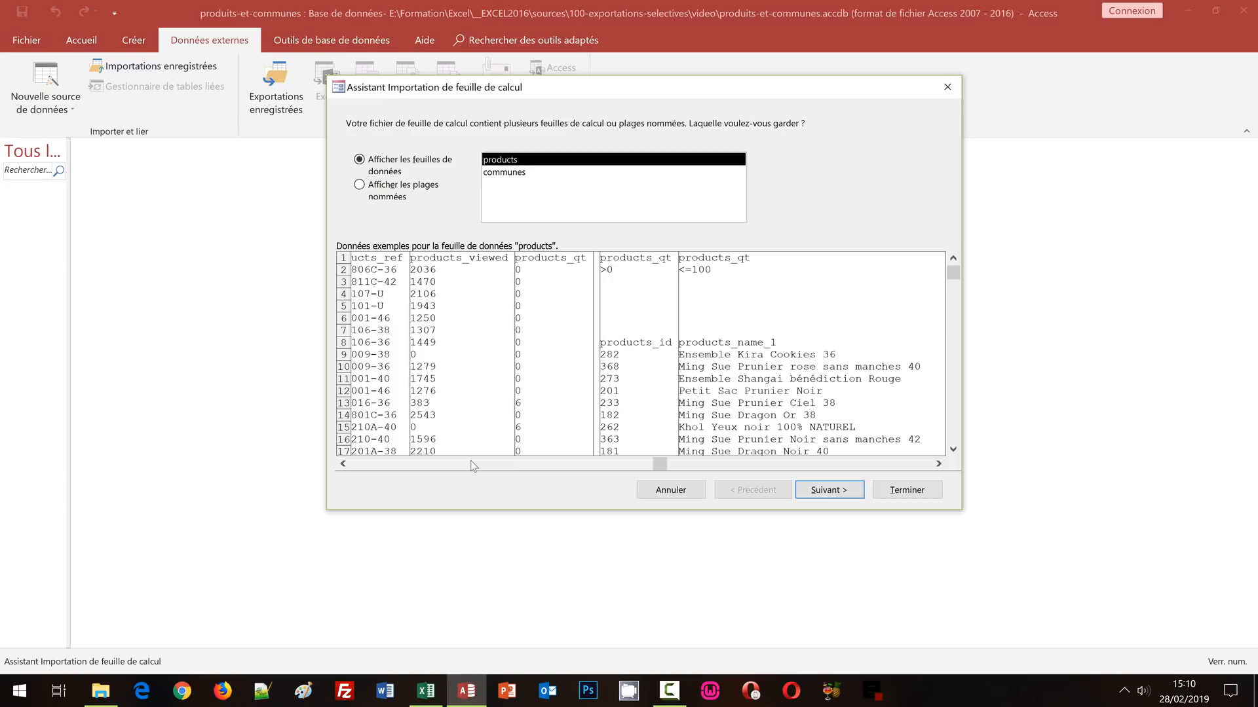
{"action": "left_click", "coordinate": [472, 463]}
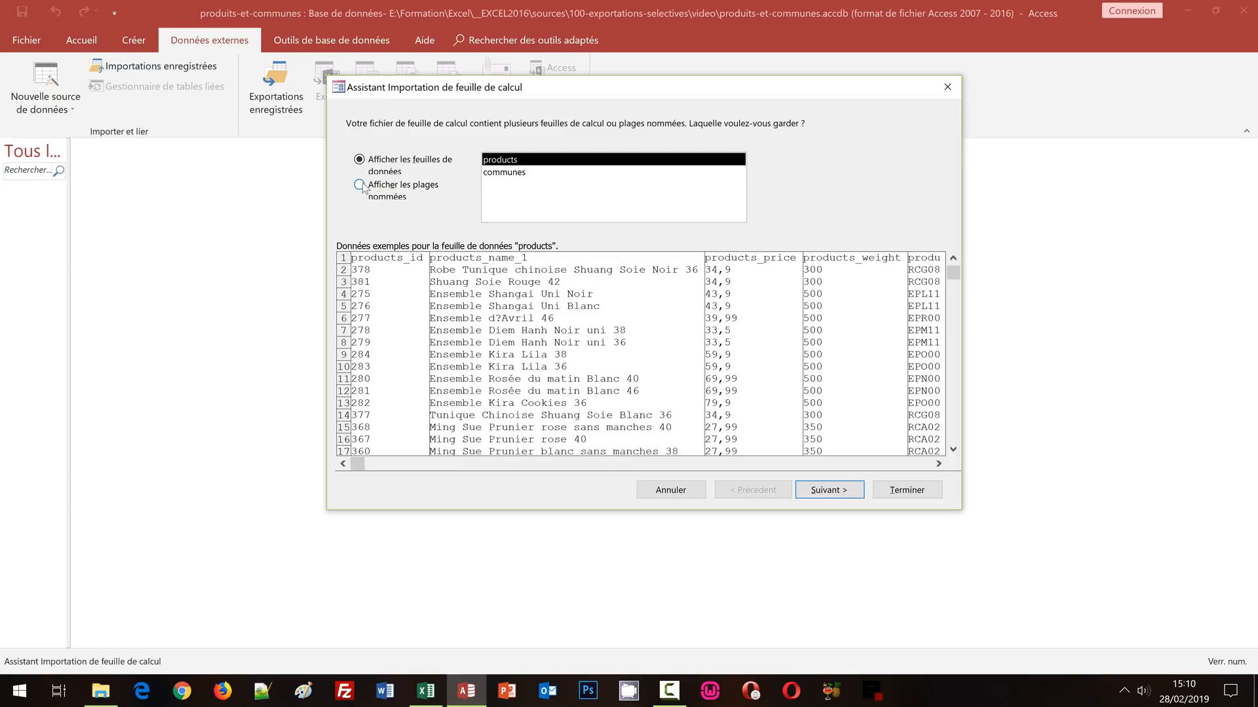
{"action": "left_click", "coordinate": [369, 192]}
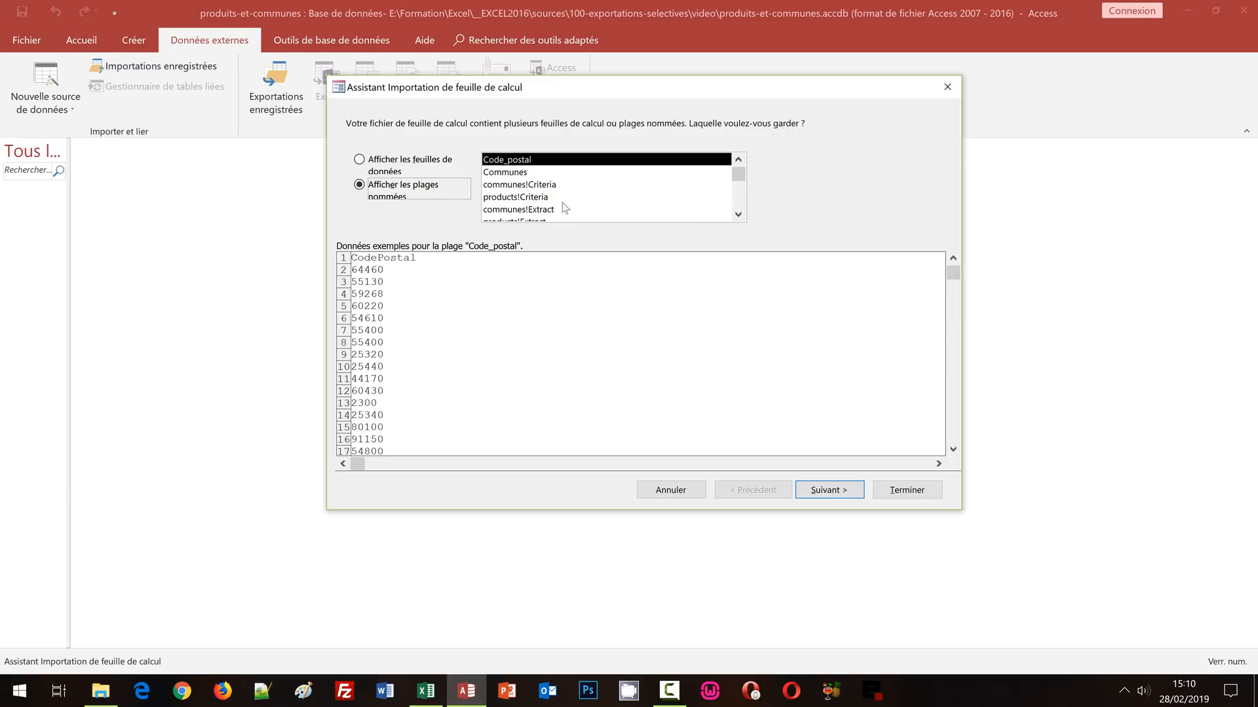
{"action": "scroll", "coordinate": [642, 210], "scroll_direction": "down", "scroll_amount": 1}
{"action": "left_click", "coordinate": [510, 209]}
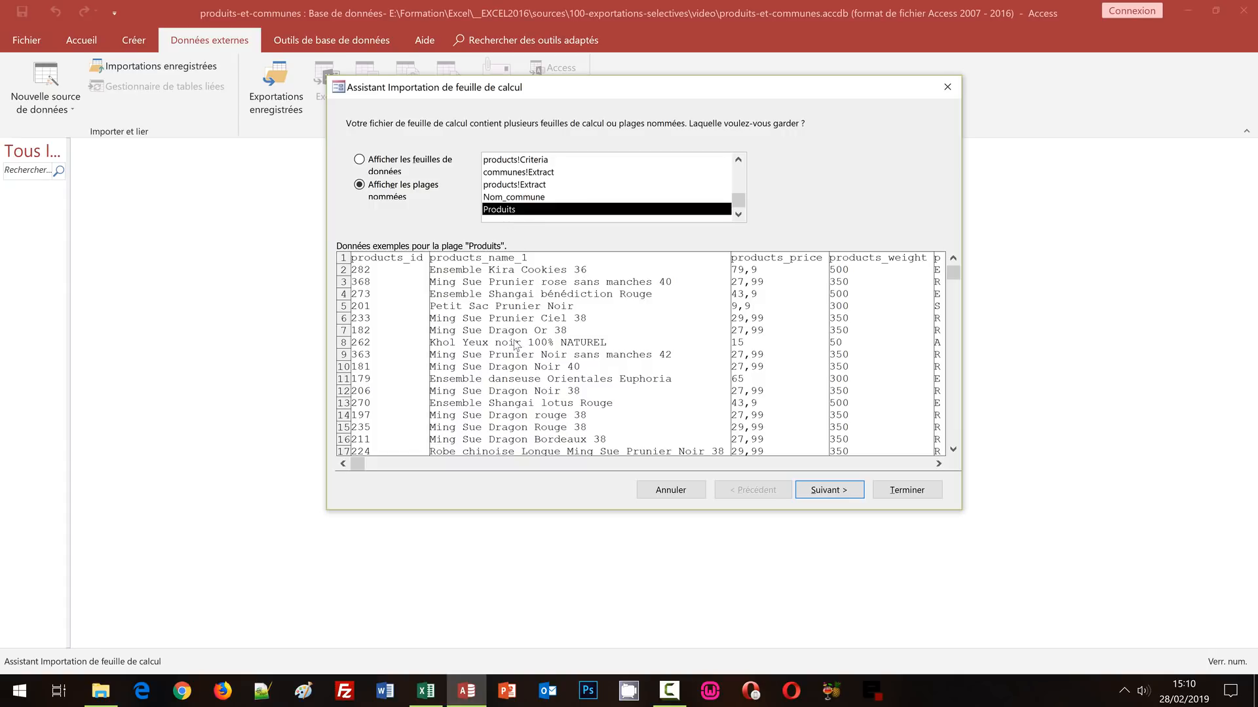
Keep the first row as column headings and the default field options, and choose products_id as the primary key
{"action": "left_click", "coordinate": [832, 491]}
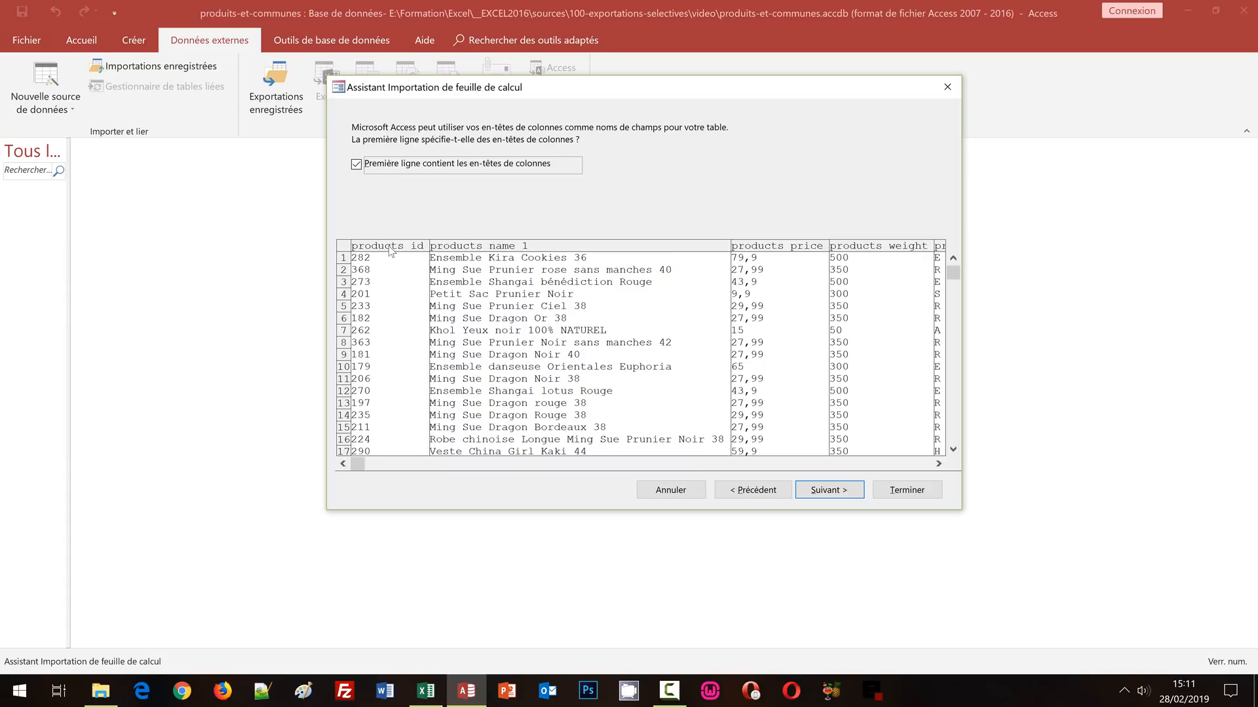
{"action": "left_click", "coordinate": [837, 498]}
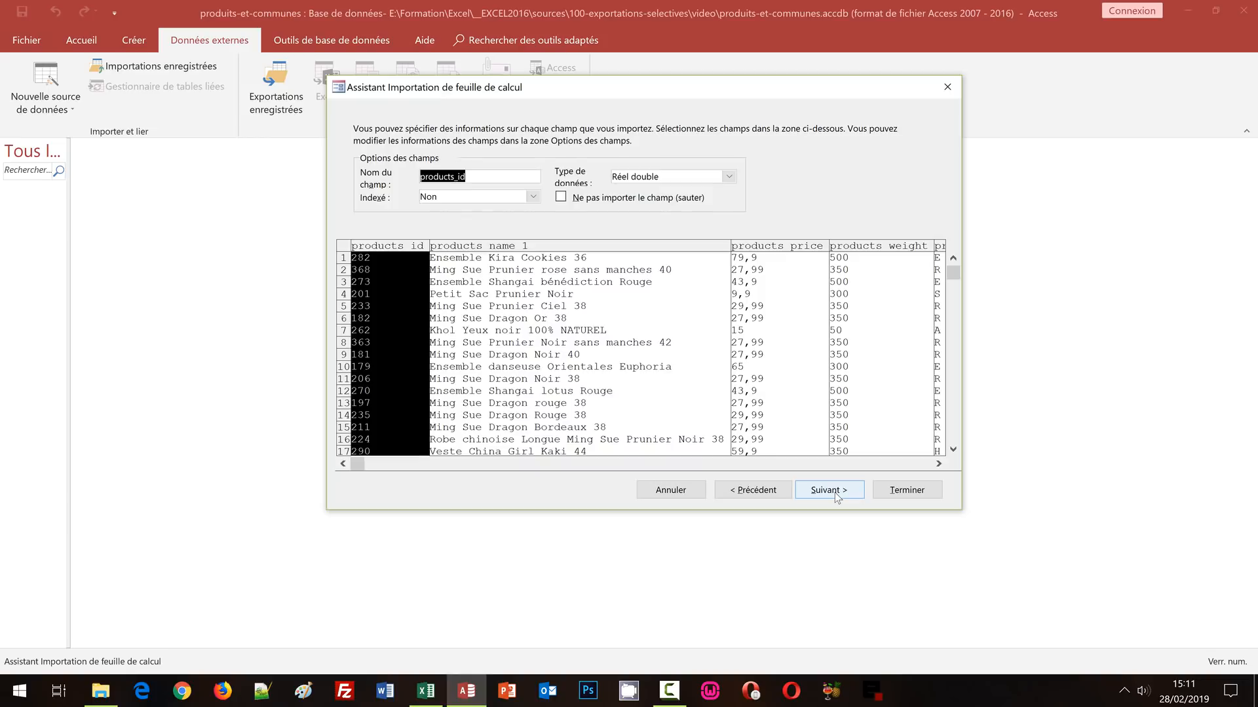
{"action": "left_click", "coordinate": [834, 492]}
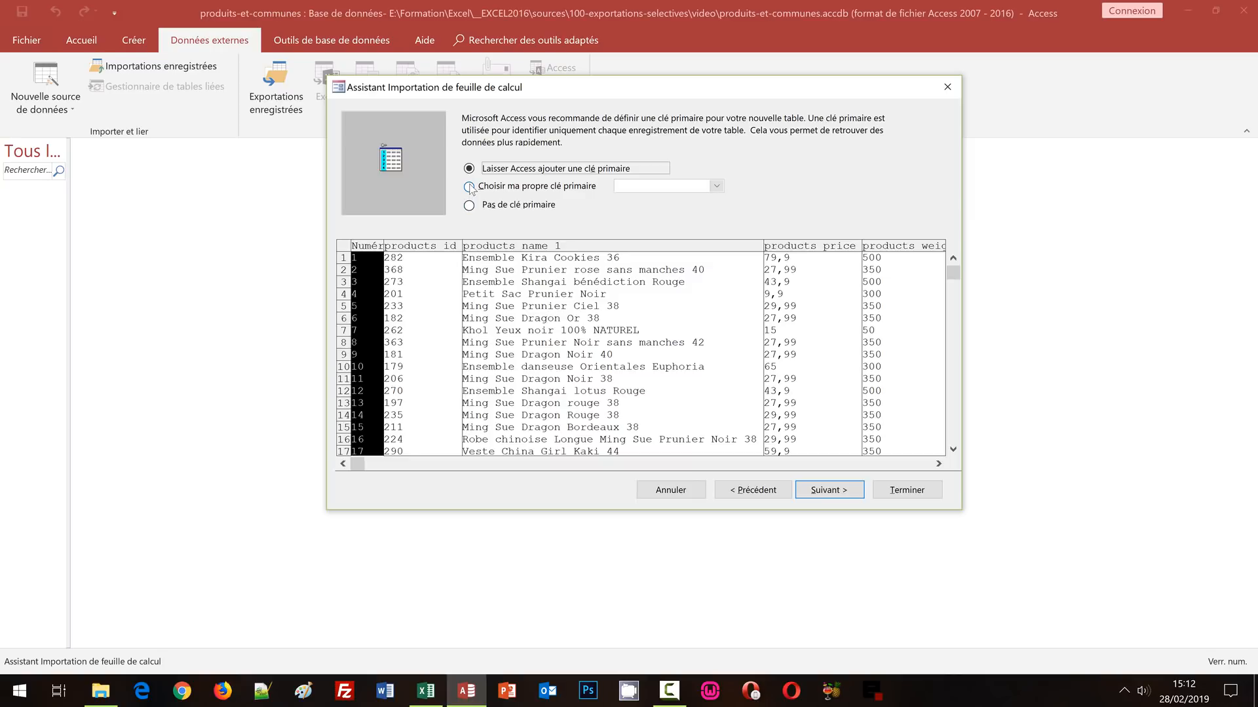
{"action": "left_click", "coordinate": [489, 190]}
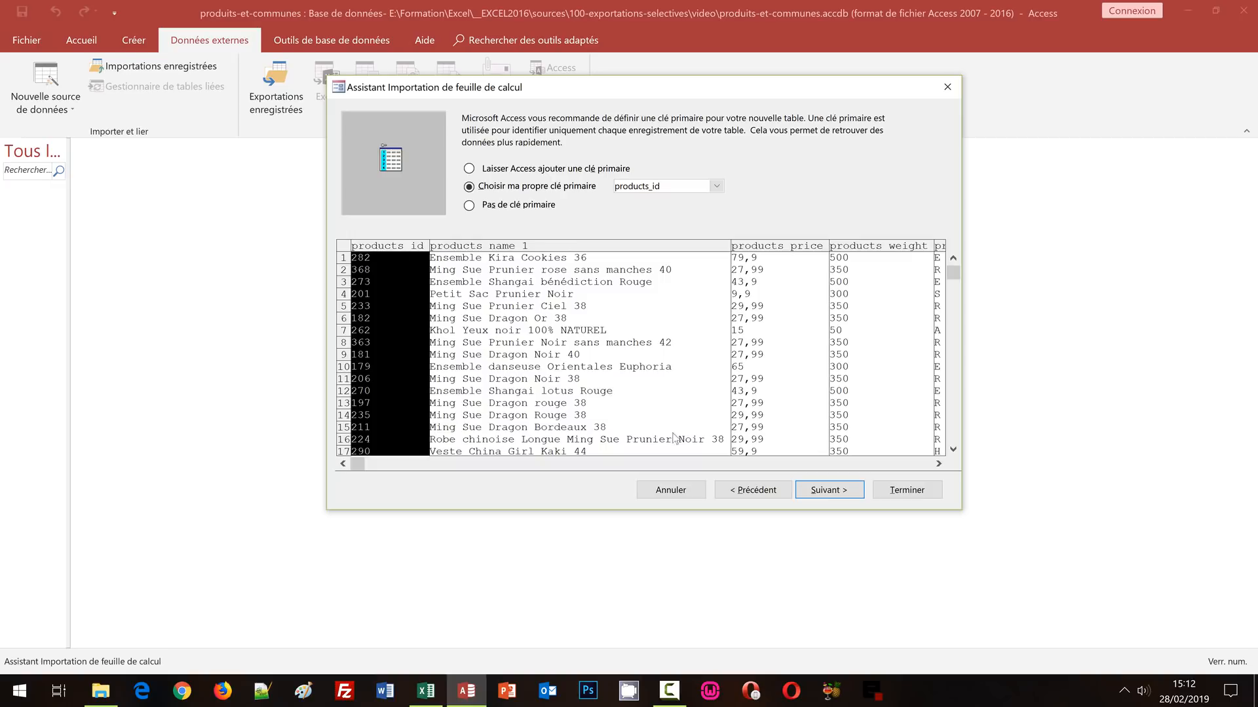
Finish the import into the table Produits without saving the import steps
{"action": "left_click", "coordinate": [825, 490]}
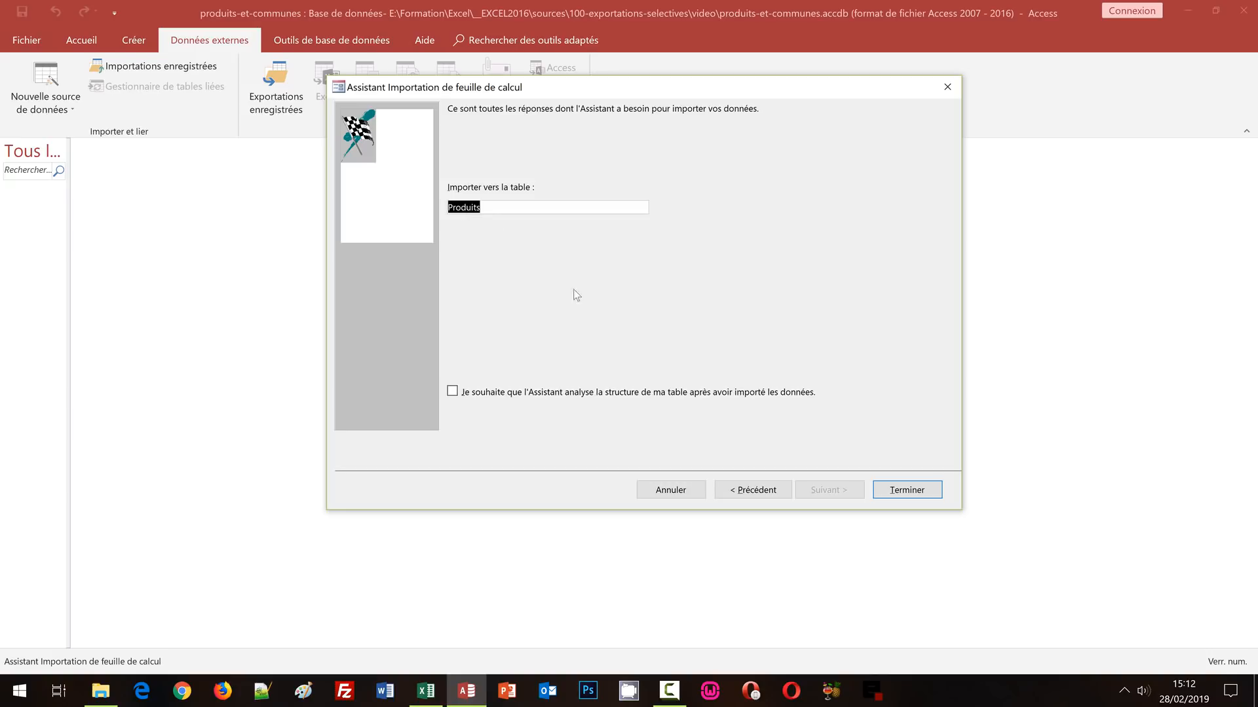
{"action": "left_click", "coordinate": [918, 488]}
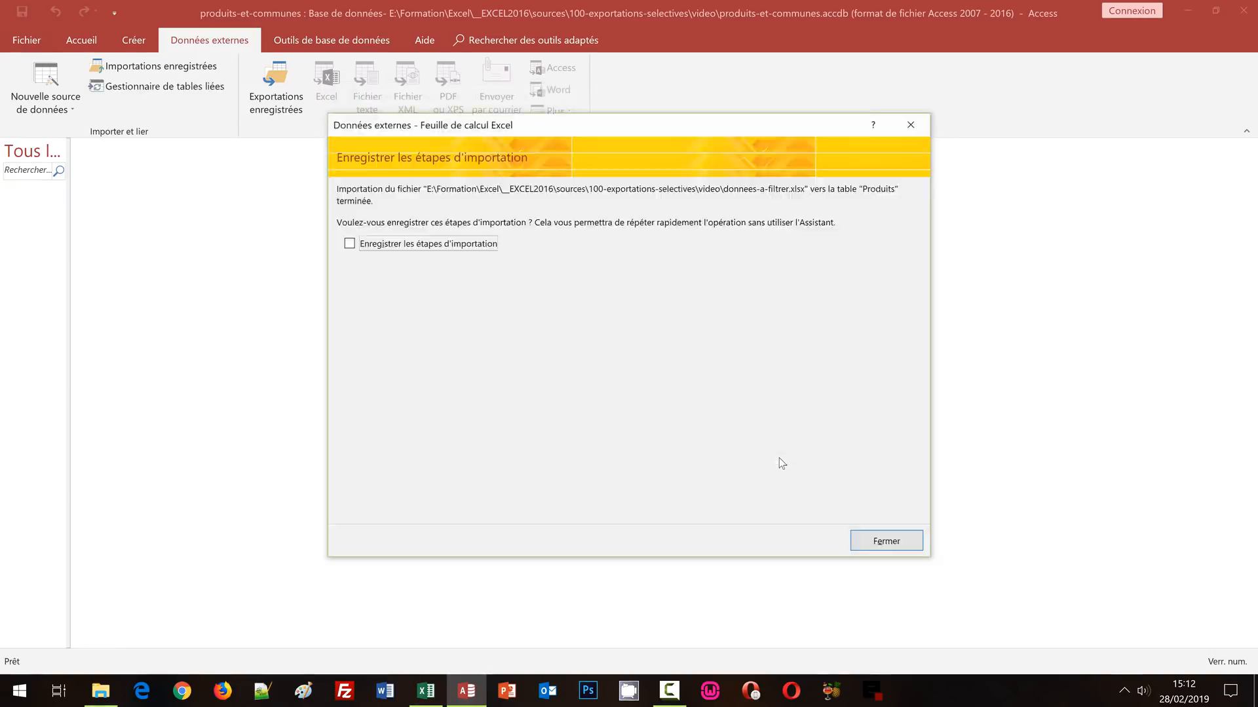
{"action": "left_click", "coordinate": [886, 541]}
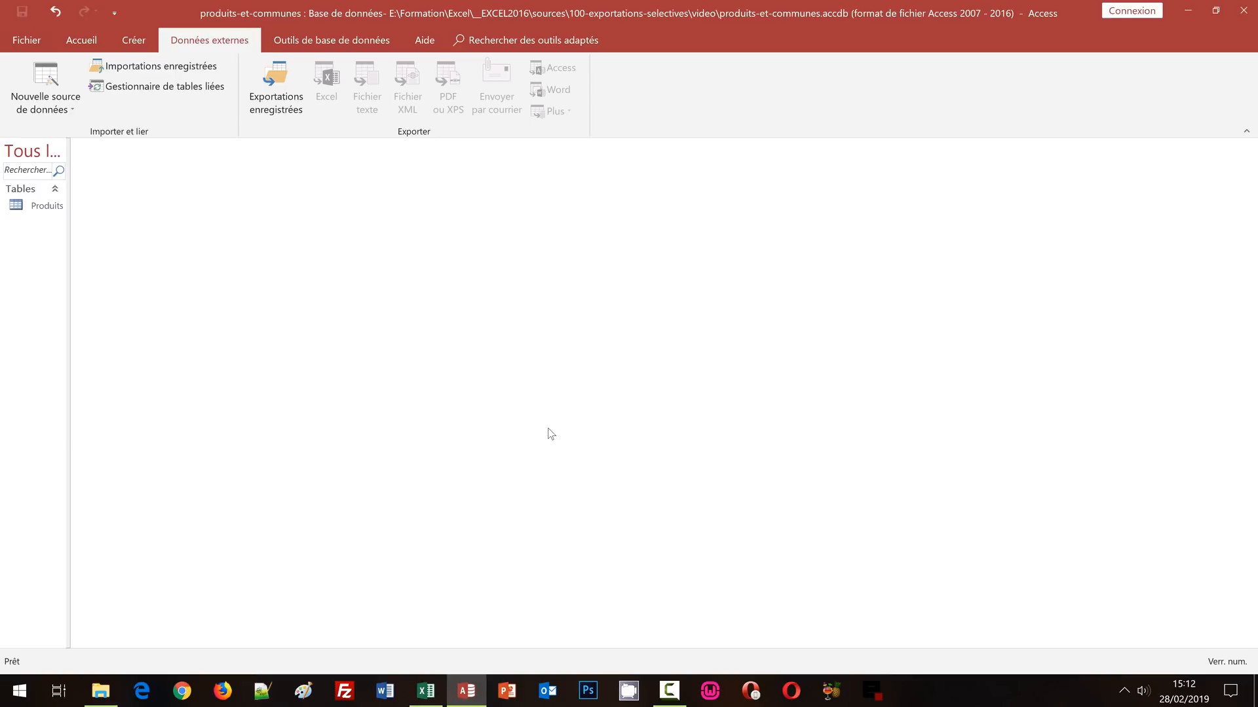
Open the imported Produits table, examine its records and quantities, and close it
{"action": "double_click", "coordinate": [52, 207]}
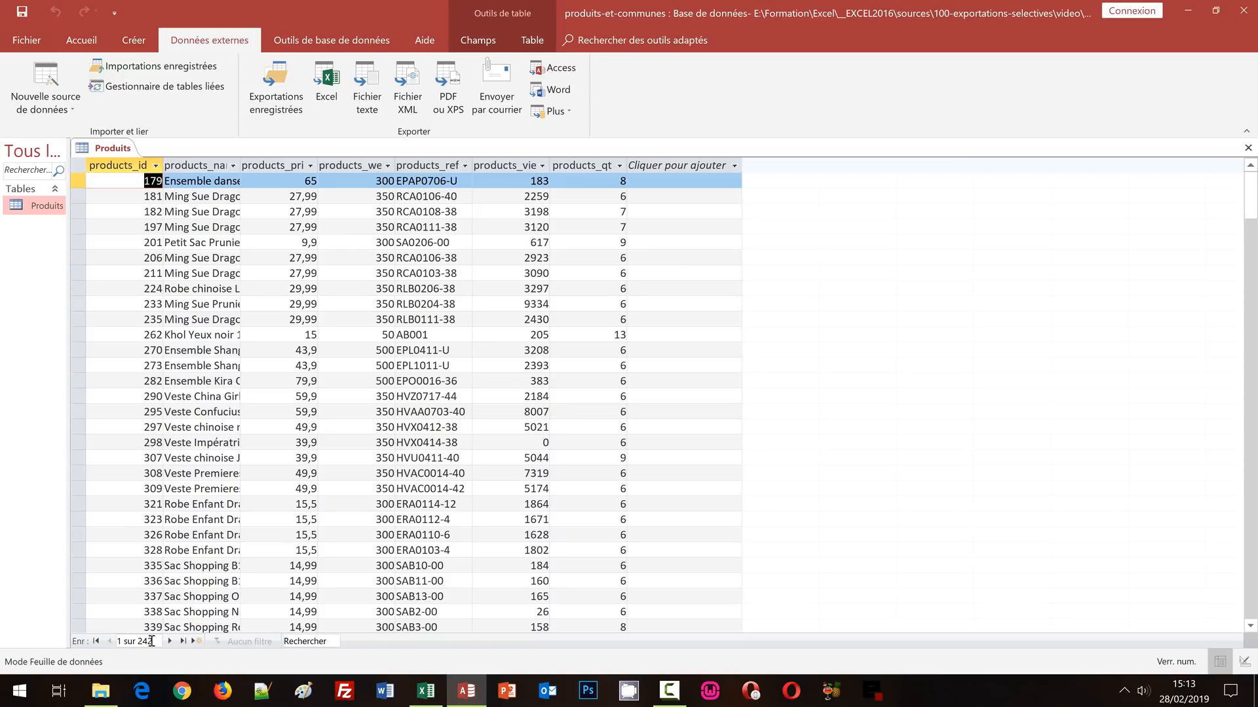
{"action": "left_click", "coordinate": [1248, 577]}
{"action": "left_click", "coordinate": [1248, 577]}
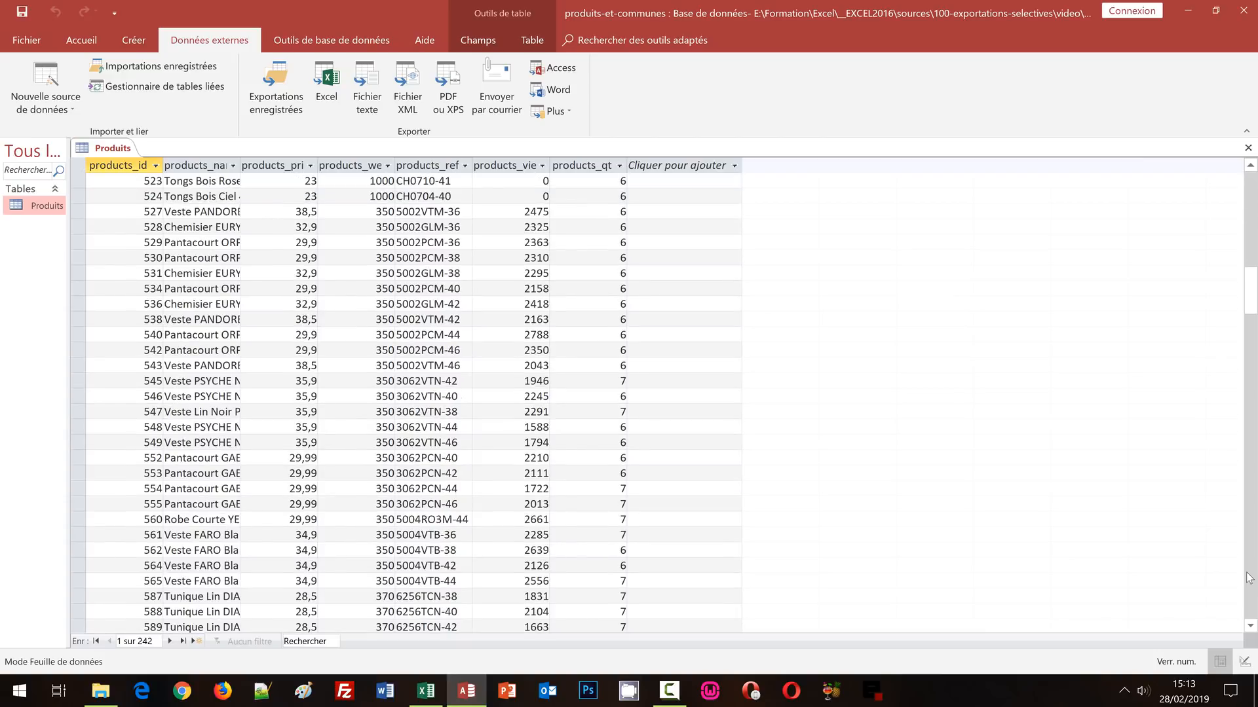
{"action": "left_click", "coordinate": [1248, 578]}
{"action": "left_click", "coordinate": [1248, 578]}
{"action": "left_click", "coordinate": [1247, 577]}
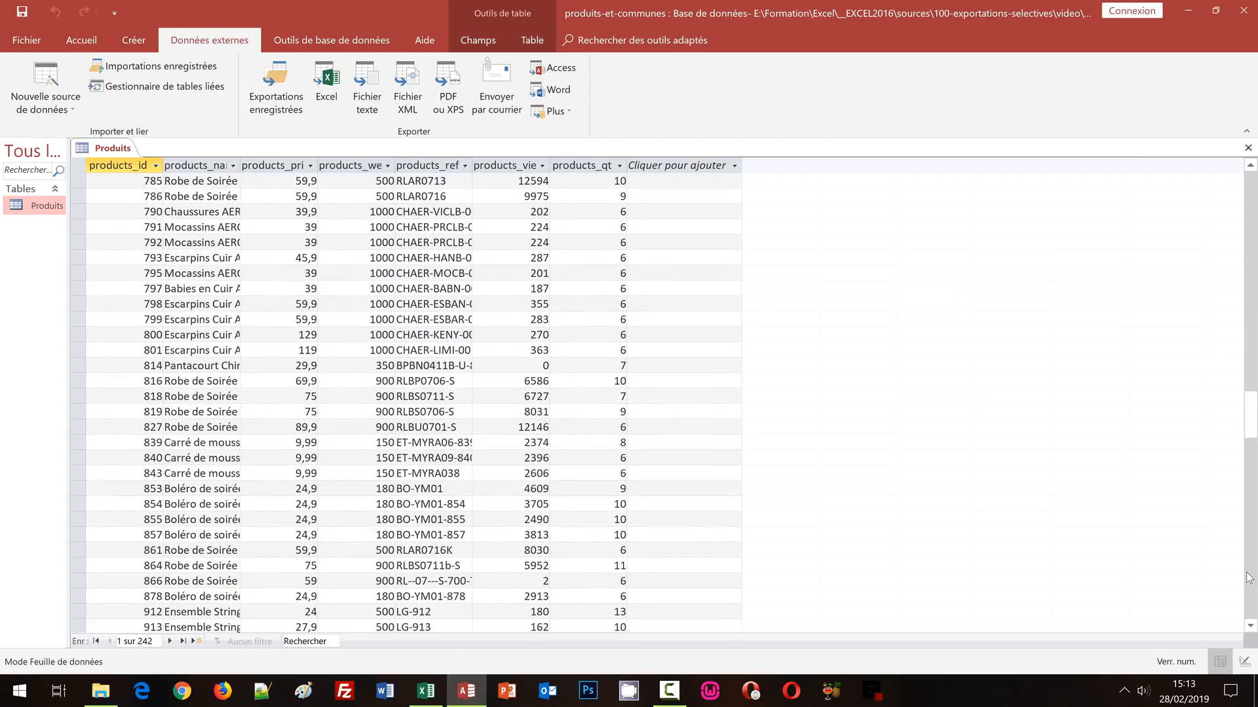
{"action": "left_click", "coordinate": [1248, 577]}
{"action": "left_click", "coordinate": [1248, 578]}
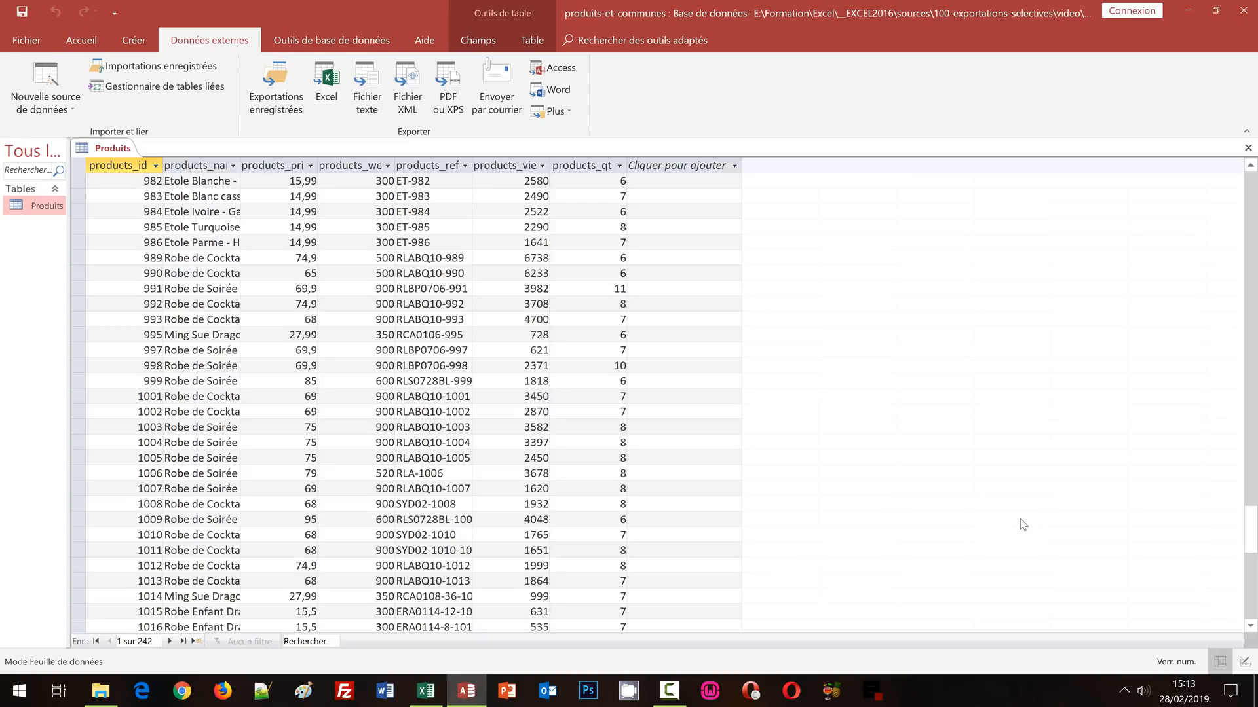
{"action": "left_click", "coordinate": [1247, 150]}
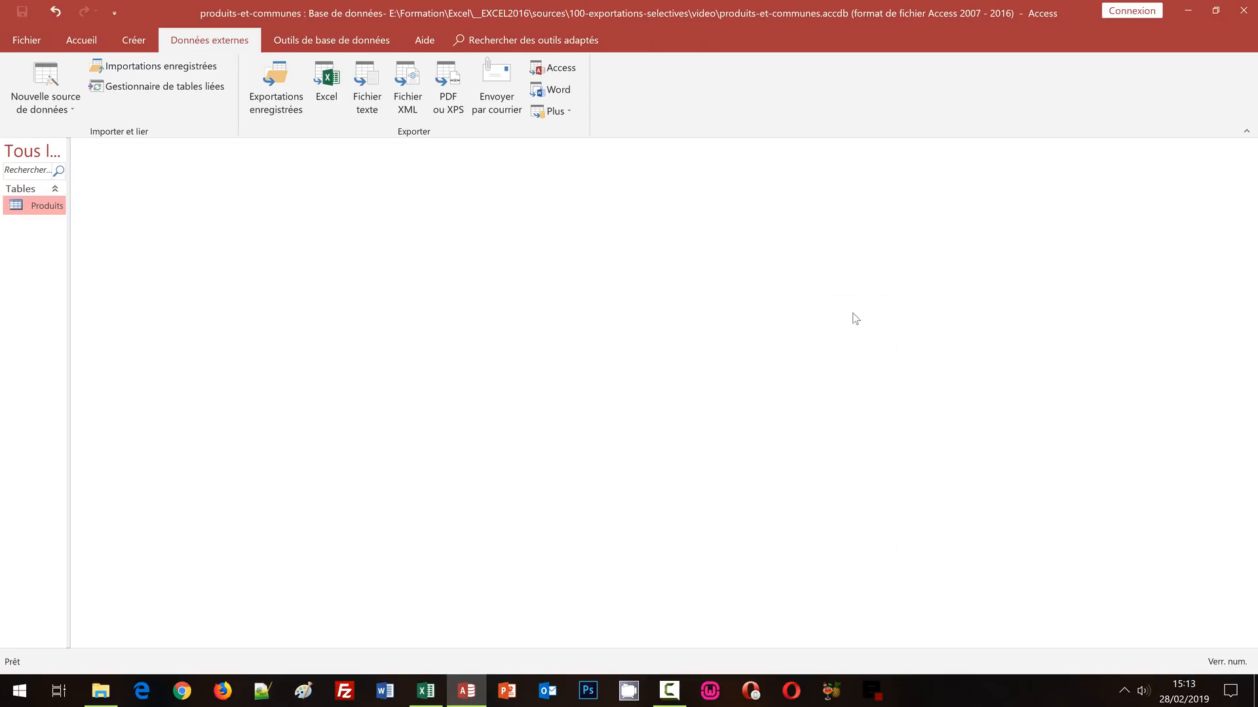
Import the Excel workbook donnees-a-filtrer.xlsx into a new table, choosing the named range Communes as the source
{"action": "left_click", "coordinate": [64, 115]}
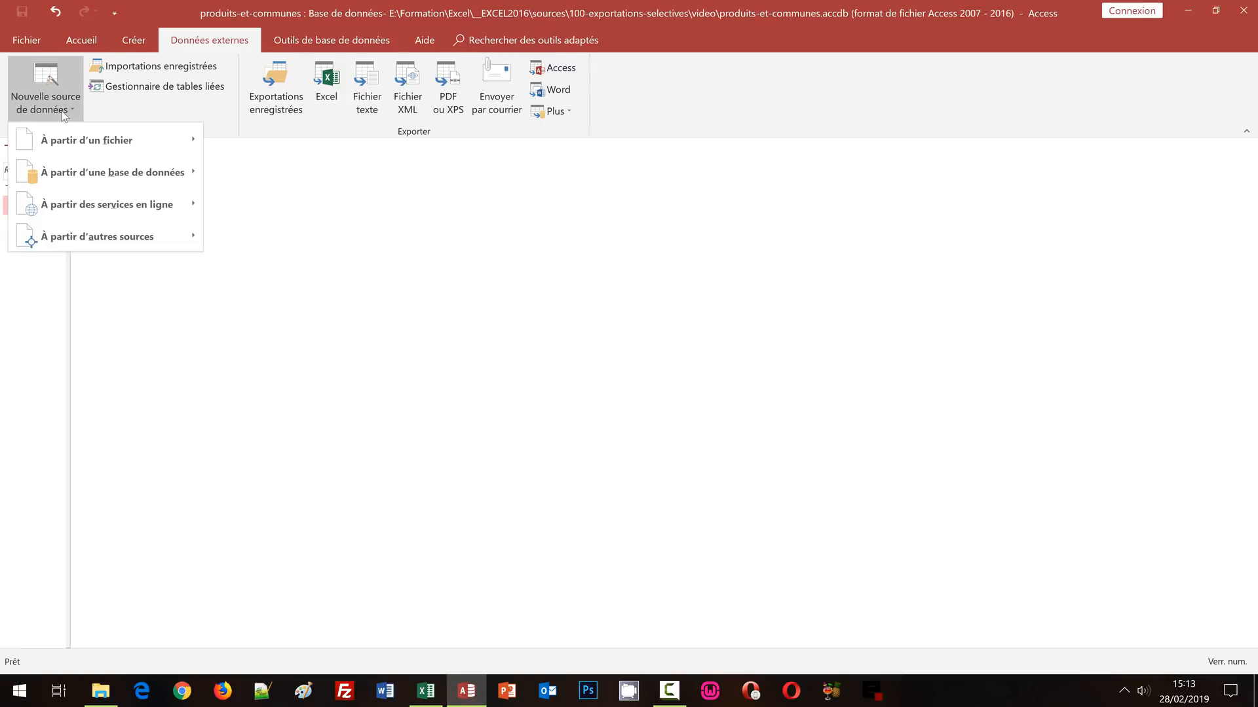
{"action": "mouse_move", "coordinate": [76, 141]}
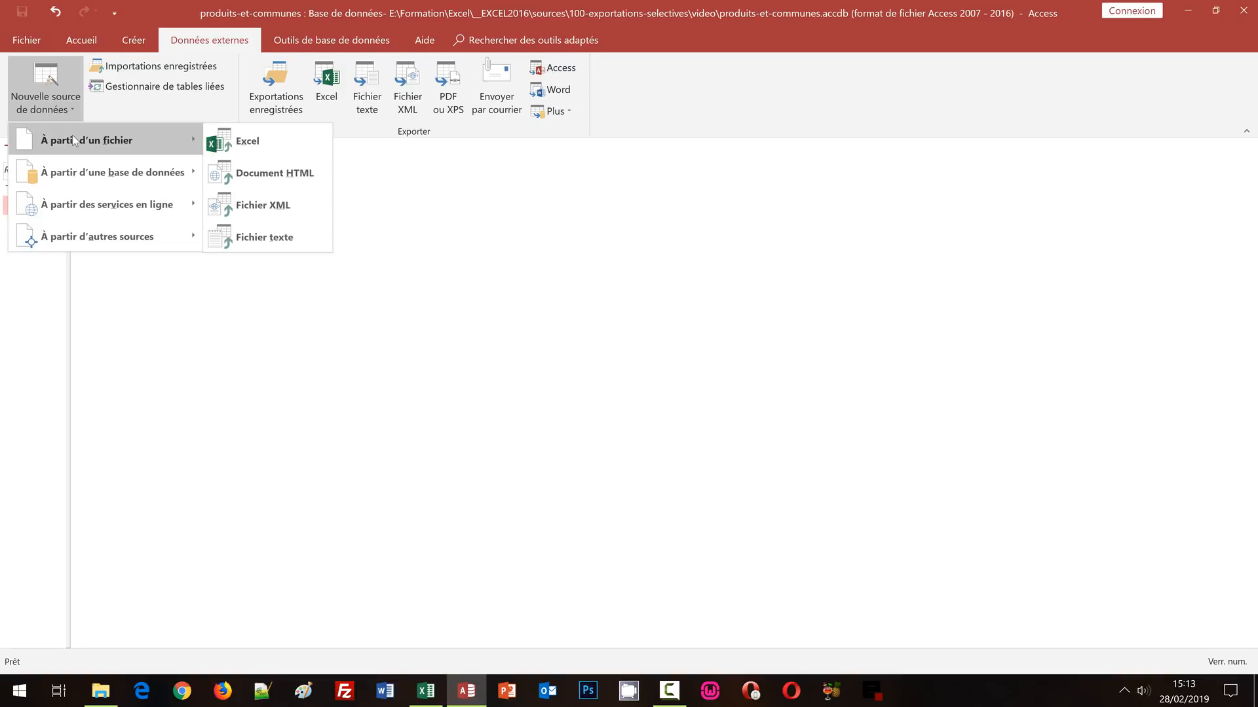
{"action": "left_click", "coordinate": [252, 148]}
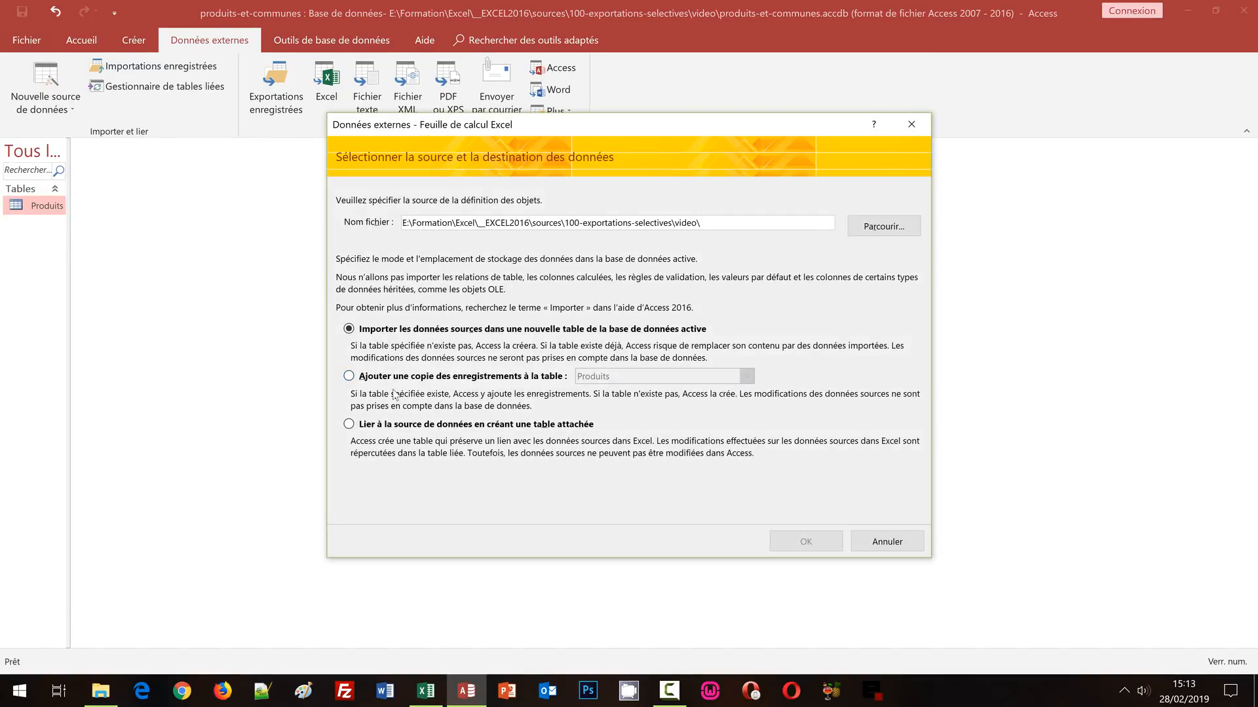
{"action": "left_click", "coordinate": [871, 229]}
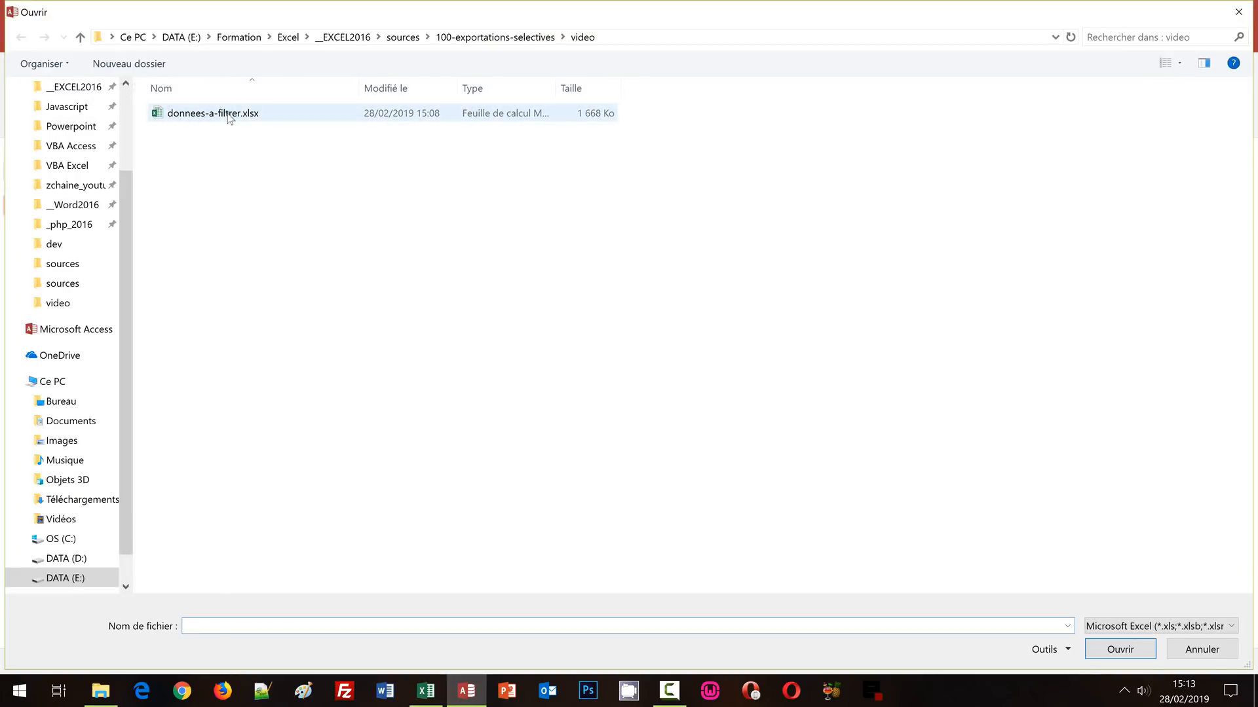
{"action": "double_click", "coordinate": [230, 116]}
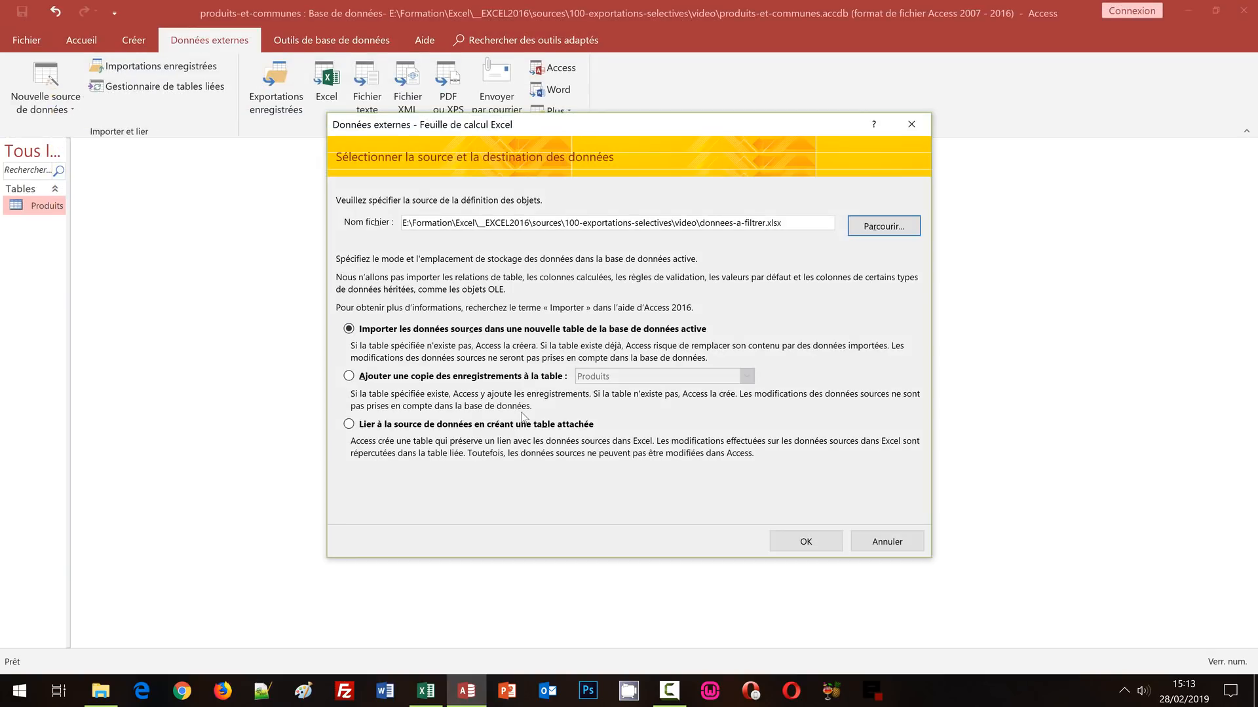
{"action": "left_click", "coordinate": [393, 200]}
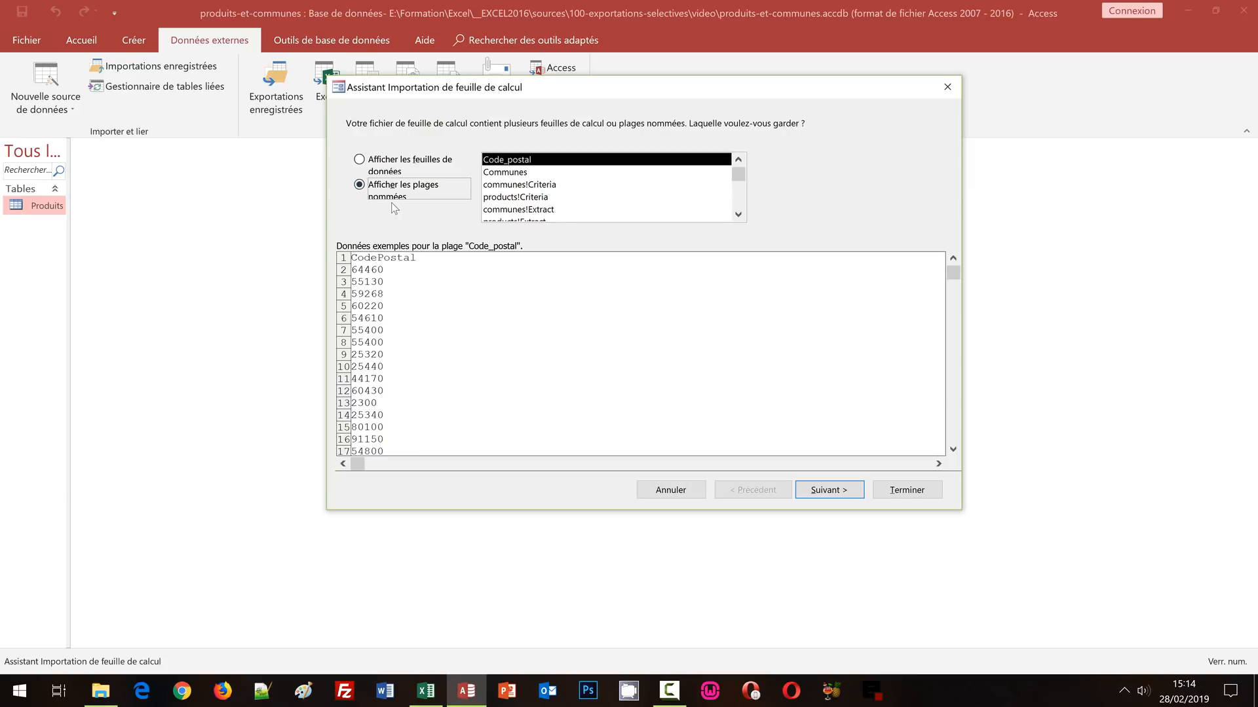
{"action": "left_click", "coordinate": [515, 173]}
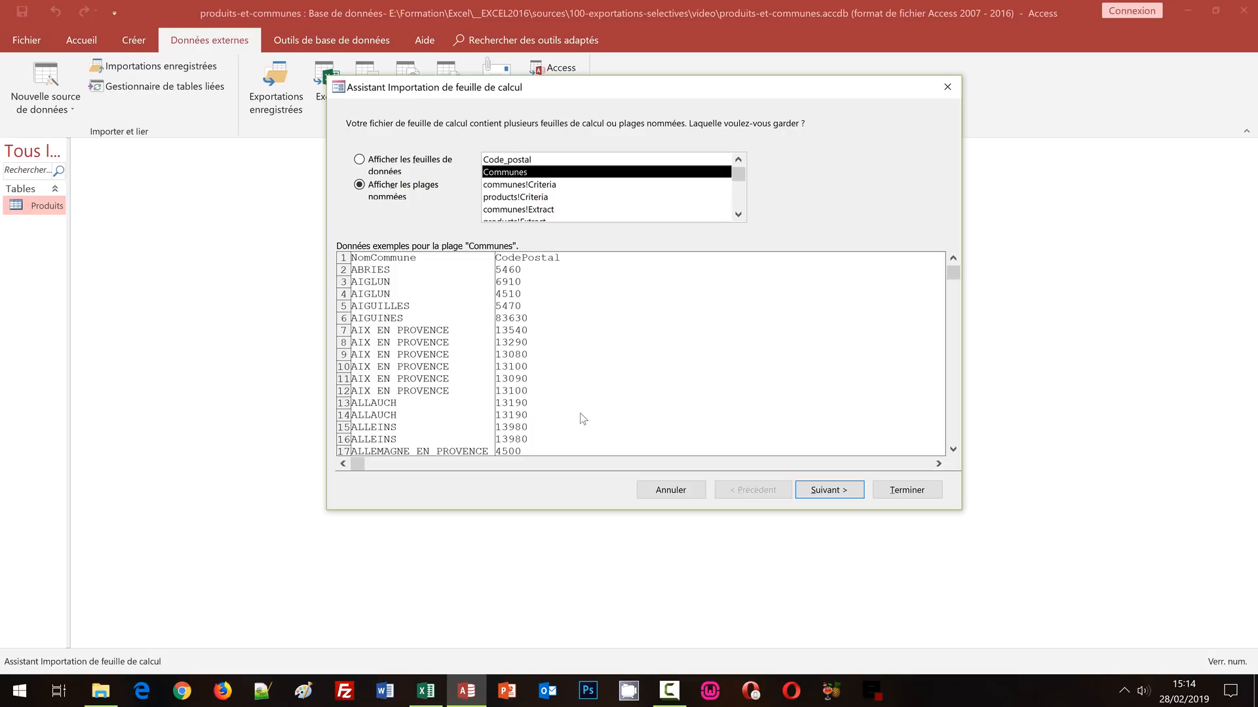
Accept automatically assigned field names for the Communes range and keep the first row as column headings
{"action": "left_click", "coordinate": [824, 490]}
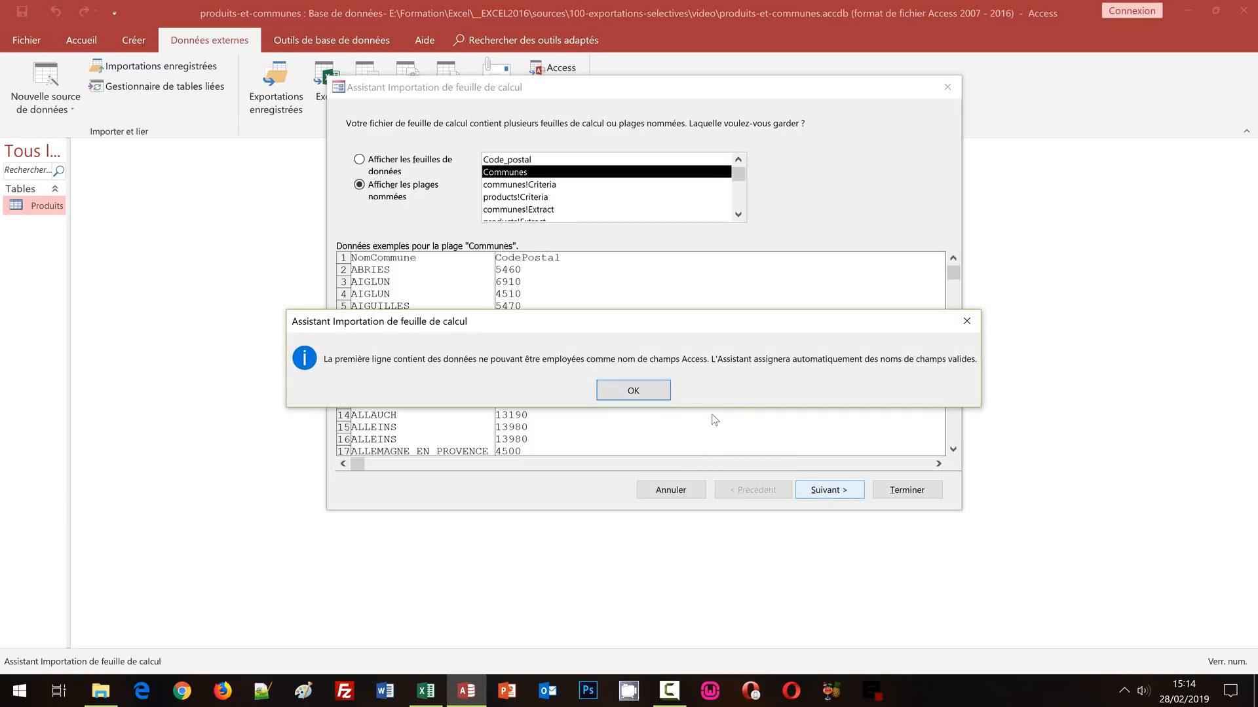
{"action": "left_click", "coordinate": [640, 391]}
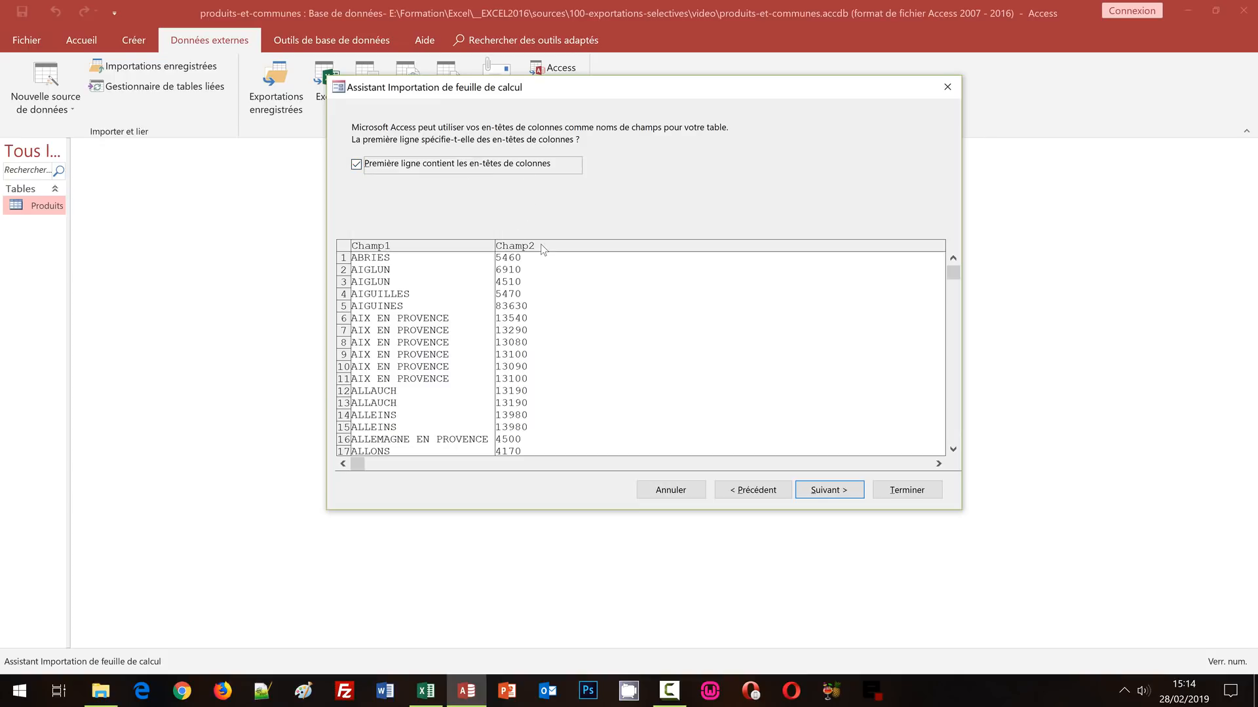
{"action": "left_click", "coordinate": [815, 493]}
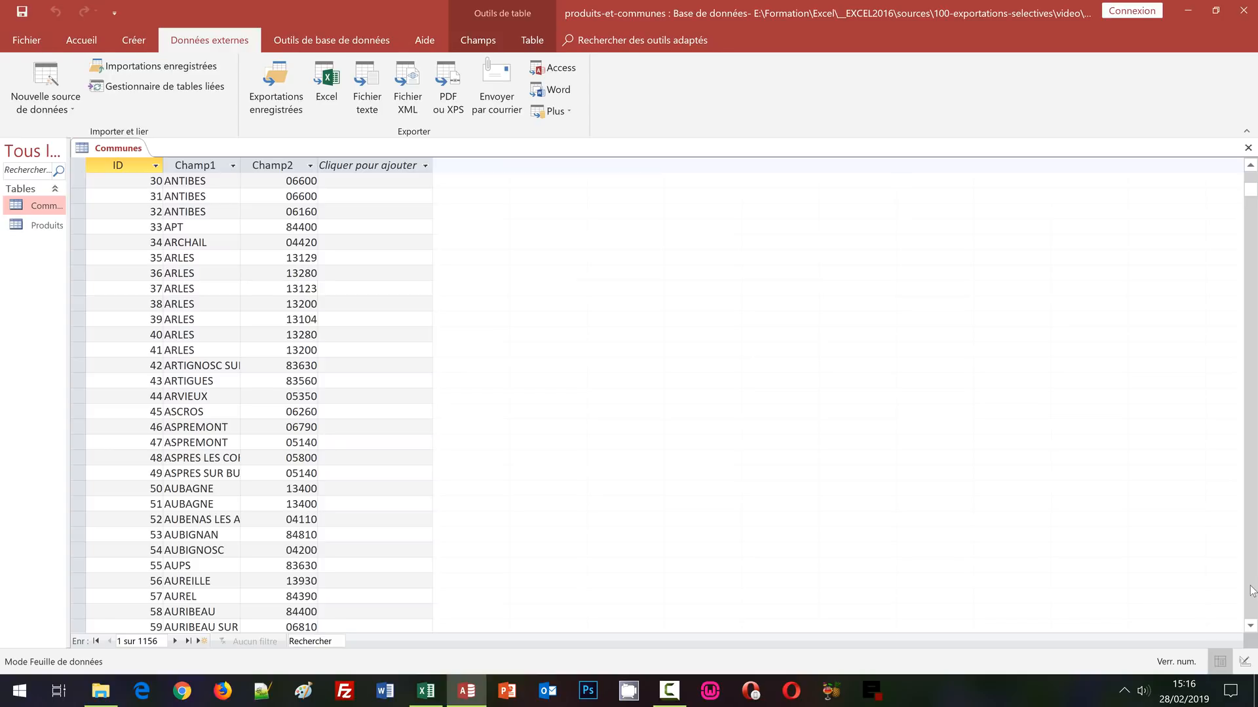
Look through the records of the imported Communes table, checking the commune names and postal codes
{"action": "left_click", "coordinate": [1251, 591]}
{"action": "left_click", "coordinate": [1251, 592]}
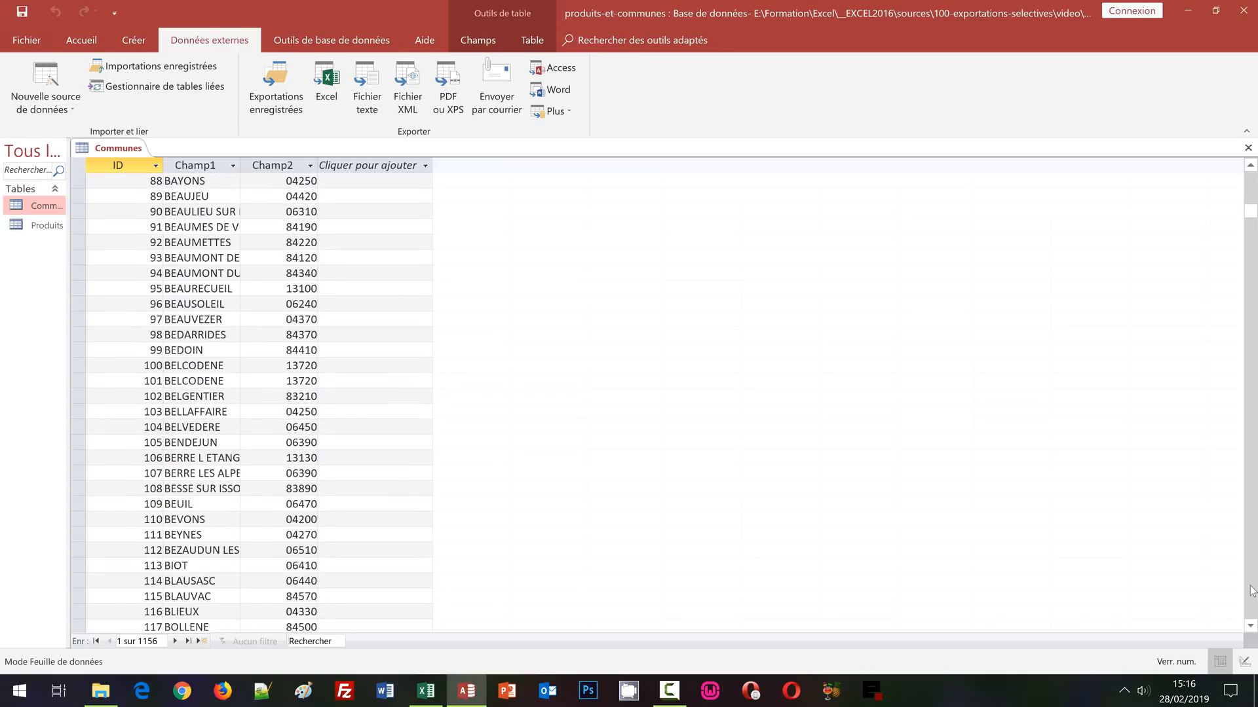